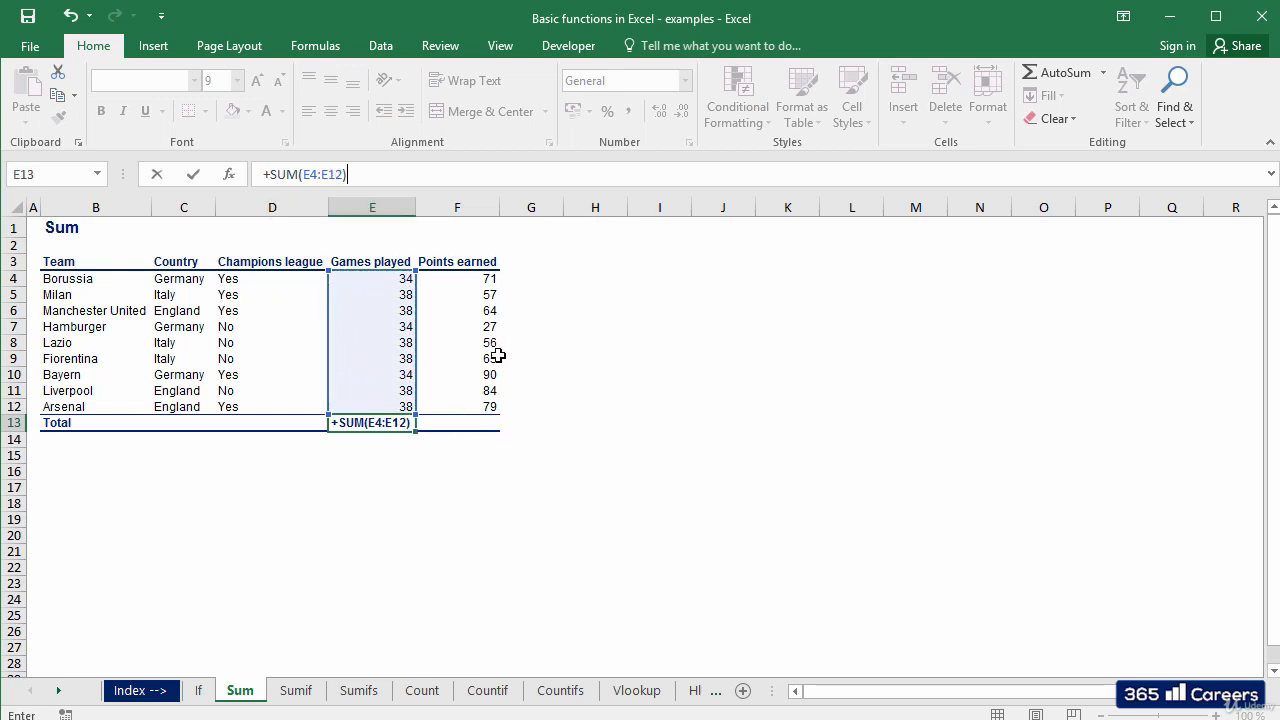
# Commit =+SUM(E4:E12) in E13 for a total of 330 games played, then review it
pyautogui.press('Return')
pyautogui.press('Up')
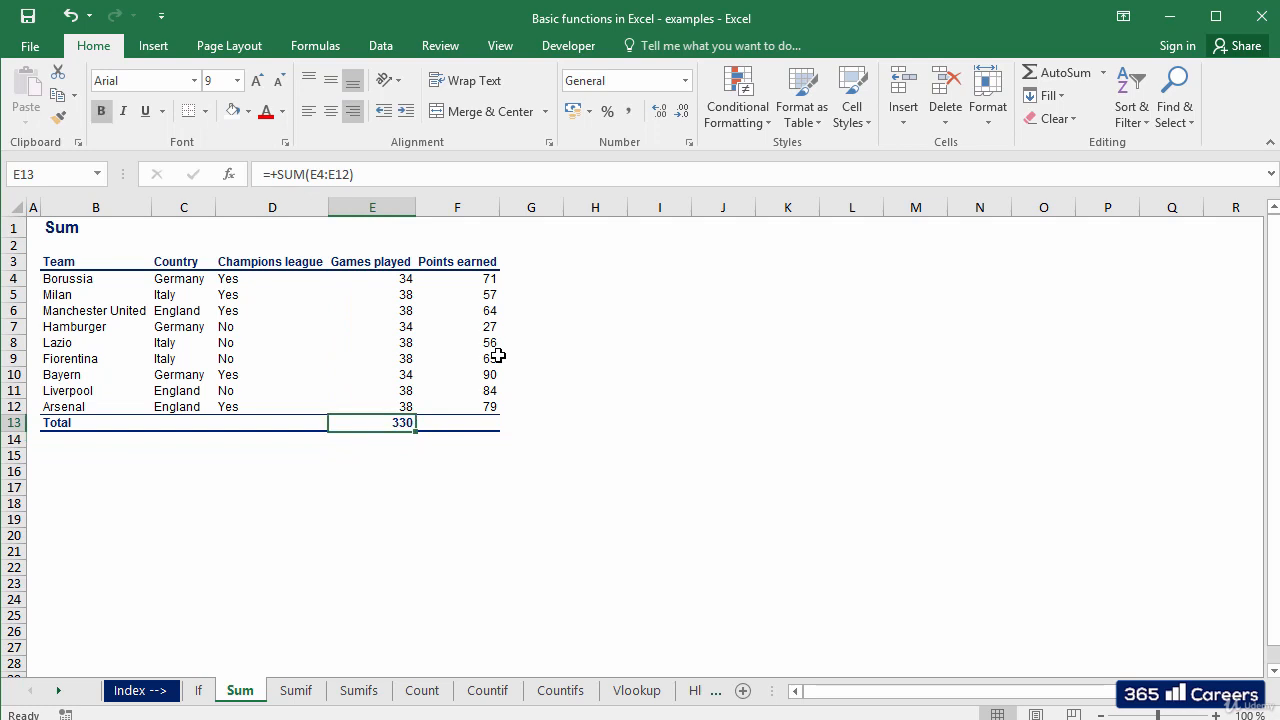
pyautogui.press('F2')
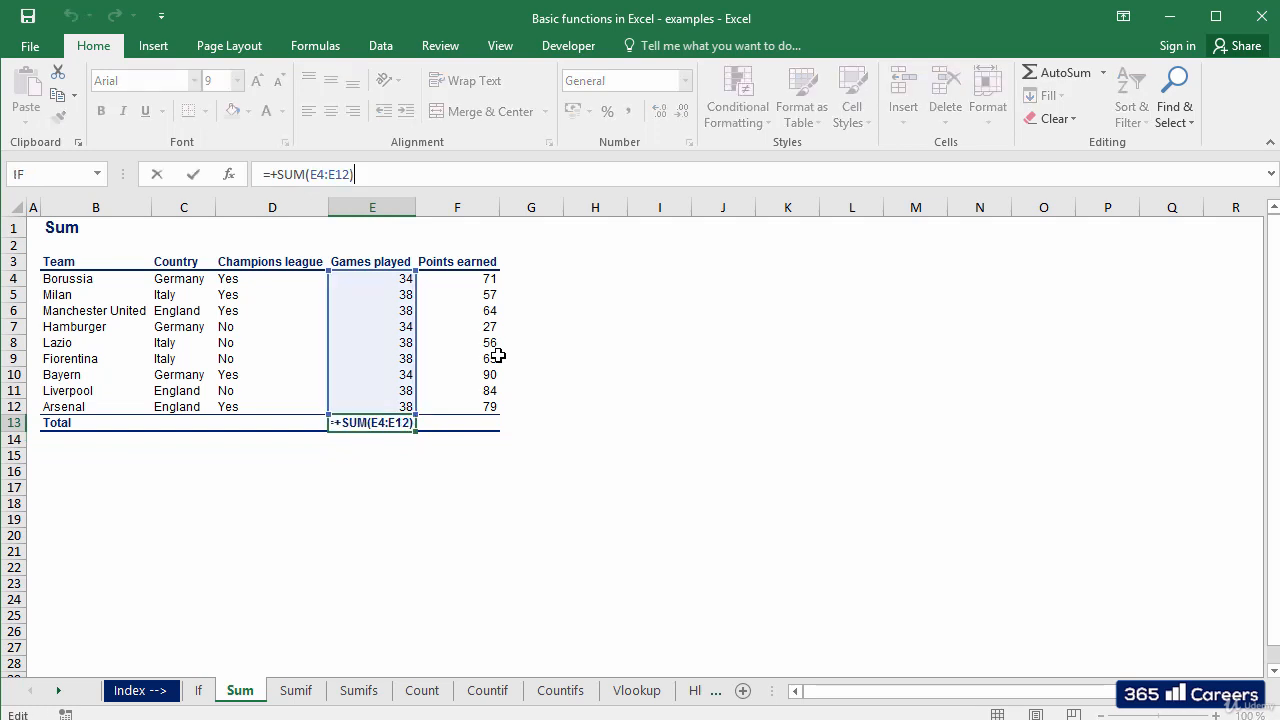
pyautogui.press('Escape')
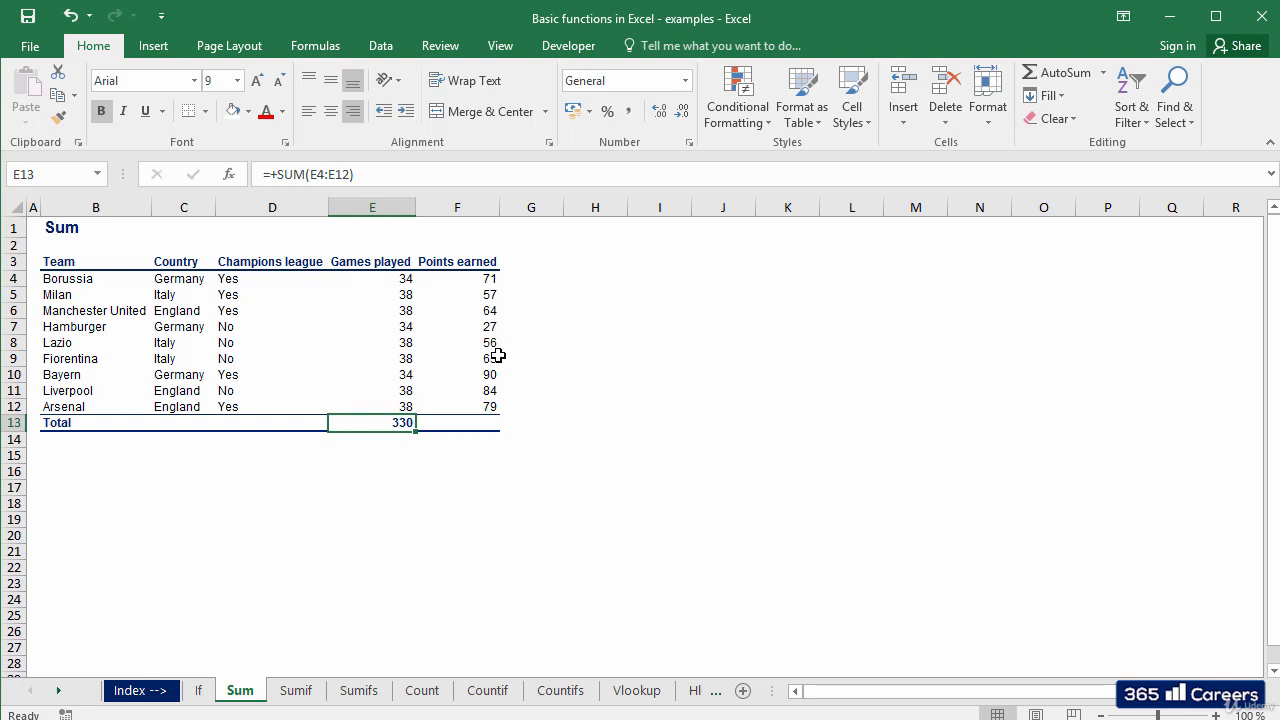
# On the Sumif sheet, enter Italy in C18 as the country criterion
pyautogui.hotkey('ctrl', 'pagedown')
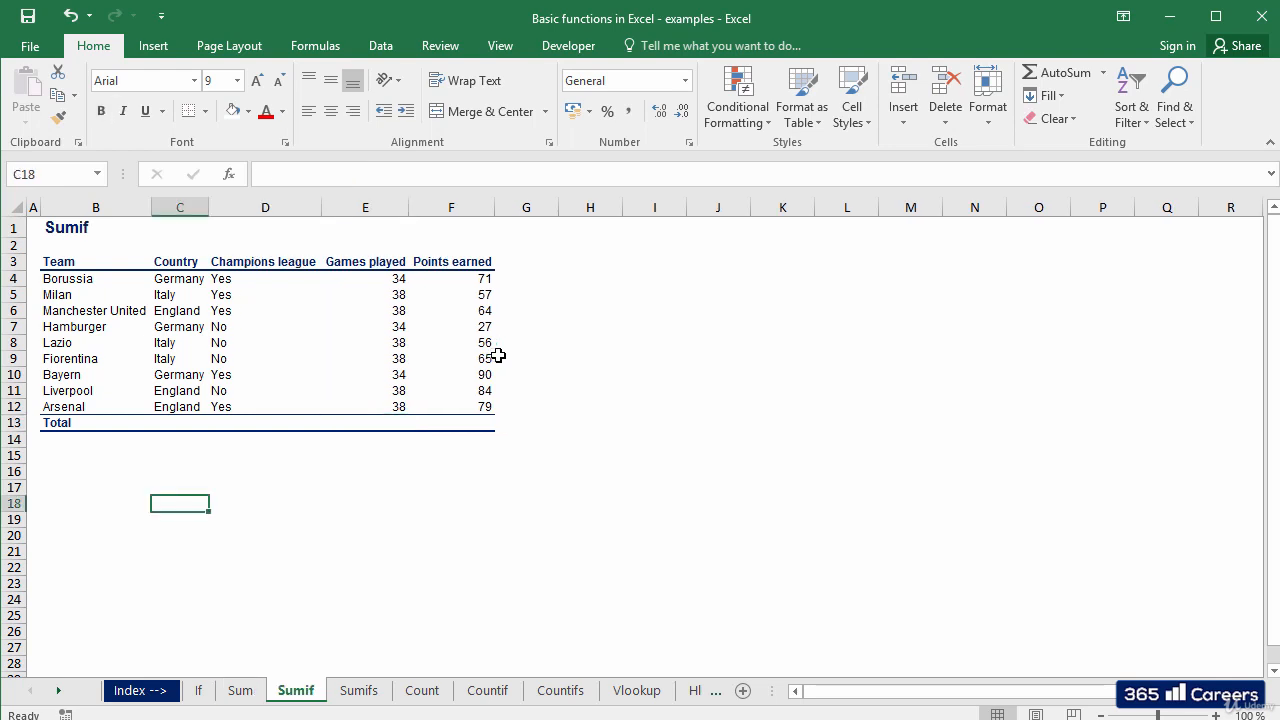
pyautogui.press('Up')
pyautogui.press('Down')
pyautogui.press('Up')
pyautogui.press('Up')
pyautogui.press('Up')
pyautogui.press('Up')
pyautogui.press('Up')
pyautogui.press('Up')
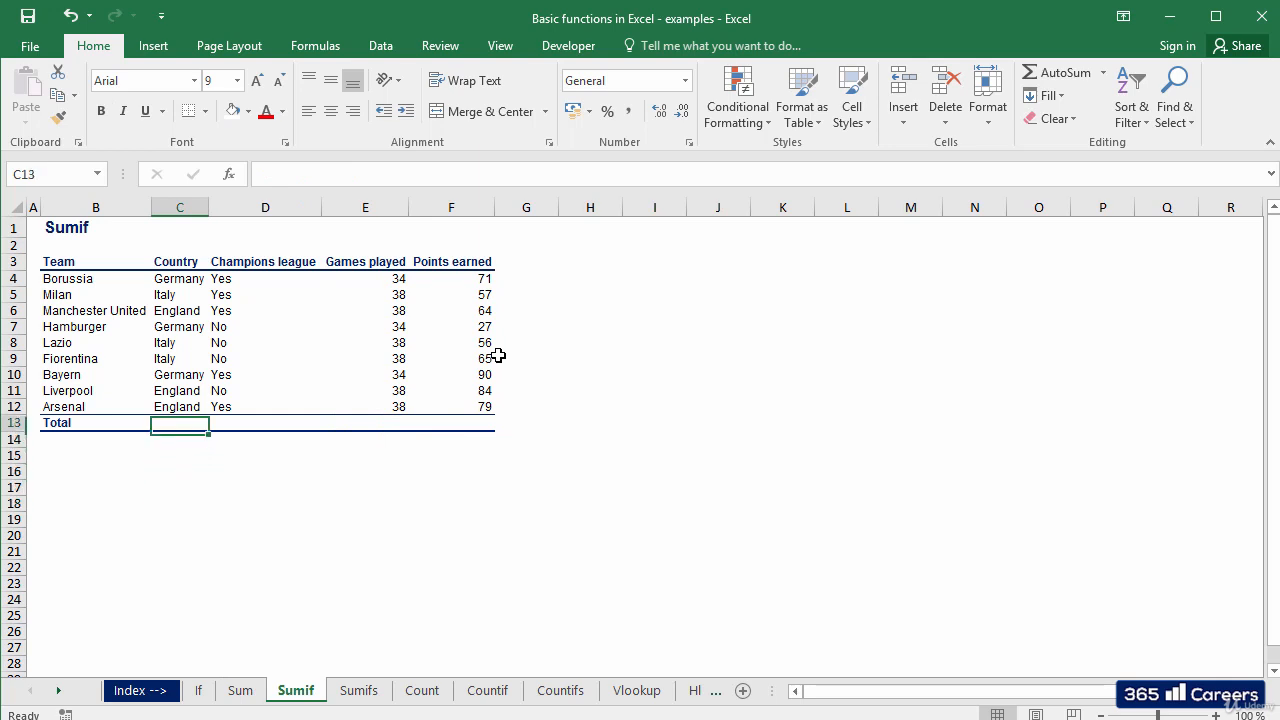
pyautogui.hotkey('shift', 'Up')
pyautogui.hotkey('shift', 'Up')
pyautogui.hotkey('shift', 'Up')
pyautogui.hotkey('shift', 'Up')
pyautogui.hotkey('shift', 'Up')
pyautogui.hotkey('shift', 'Up')
pyautogui.hotkey('shift', 'Up')
pyautogui.hotkey('shift', 'Up')
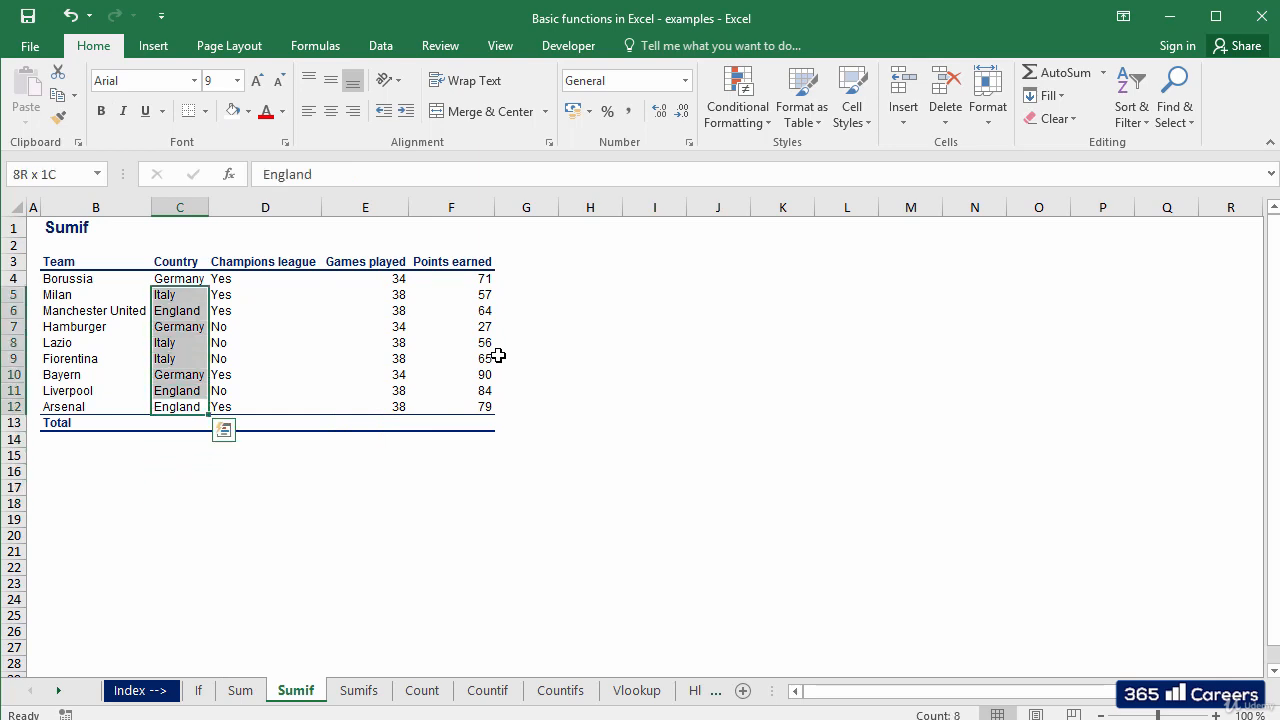
pyautogui.press('Down')
pyautogui.press('Down')
pyautogui.press('Down')
pyautogui.press('Down')
pyautogui.press('Down')
pyautogui.press('Down')
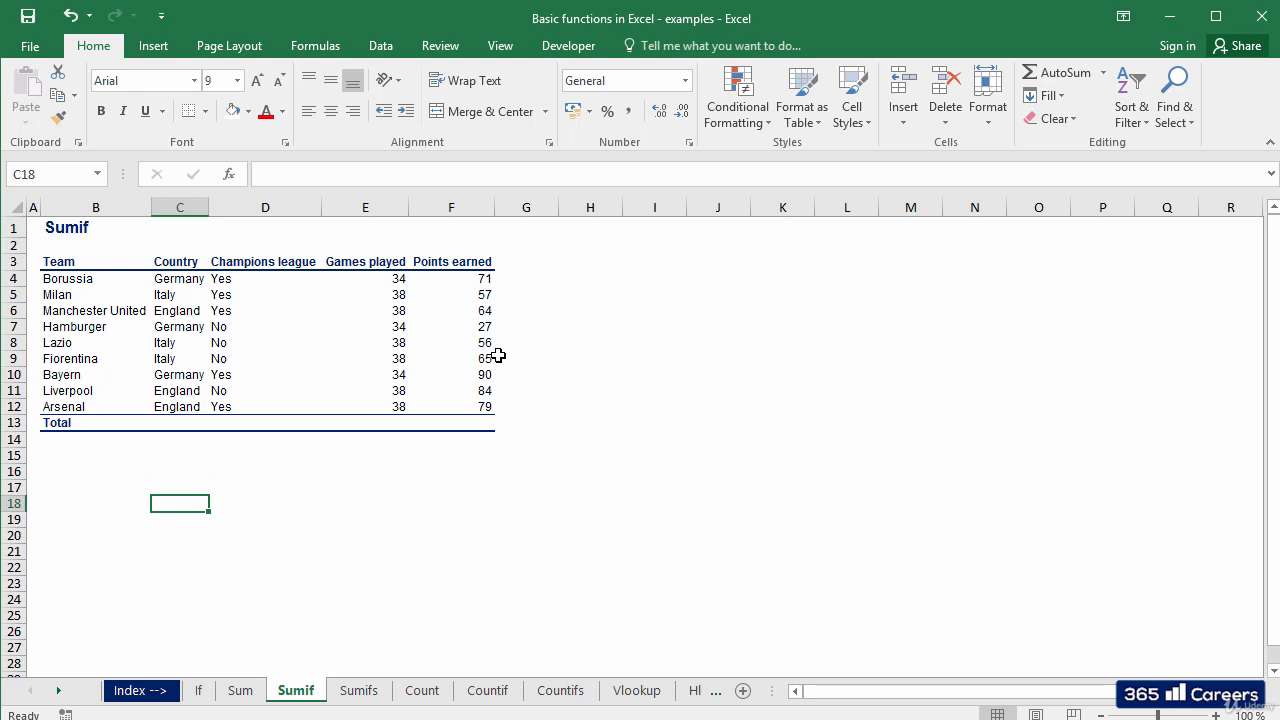
pyautogui.write('Italy')
pyautogui.press('Tab')
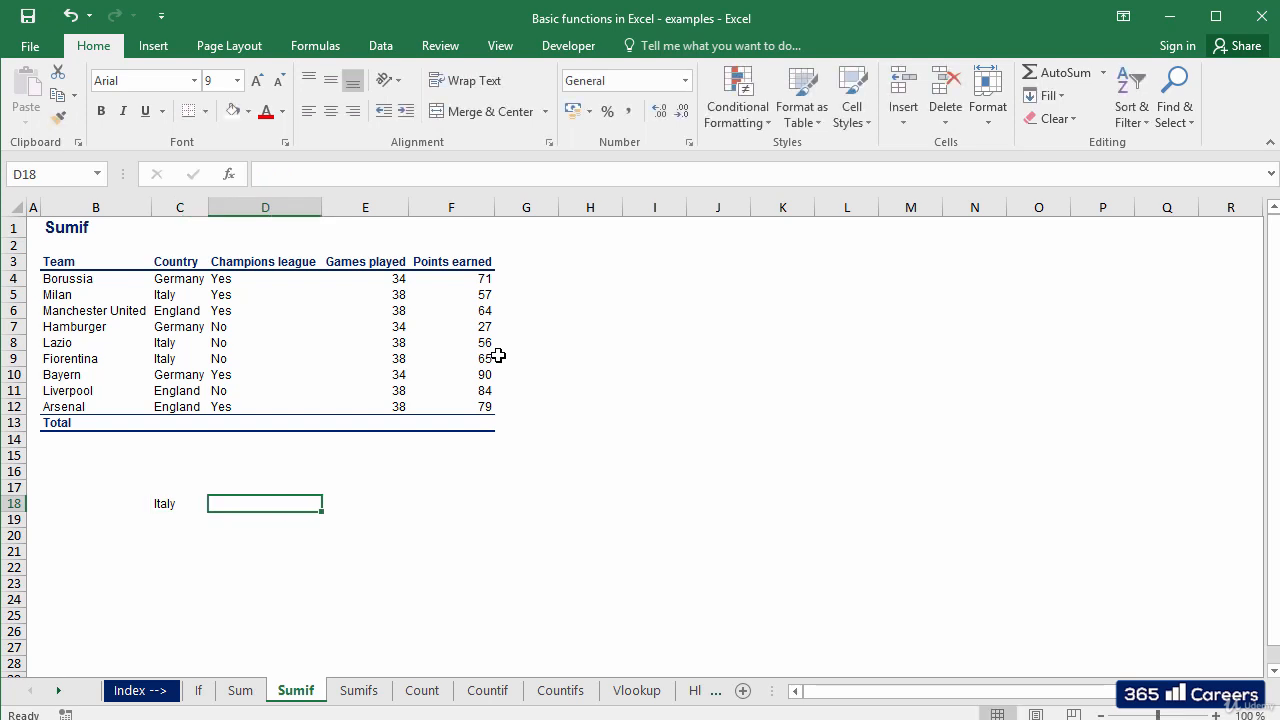
pyautogui.press('Left')
pyautogui.press('Right')
pyautogui.press('Right')
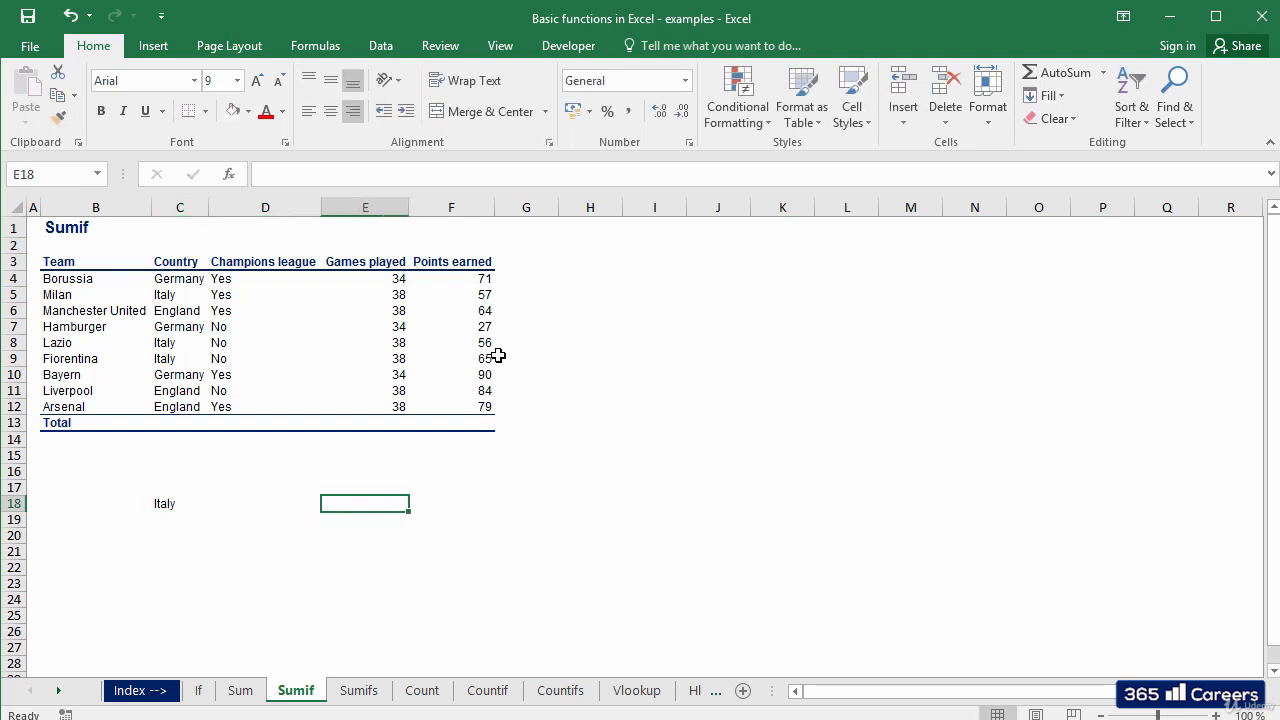
# Enter =+SUMIF(C4:C12;C18;E4:E12) in E18, returning 114 Italy games
pyautogui.write('+SUMIF(')
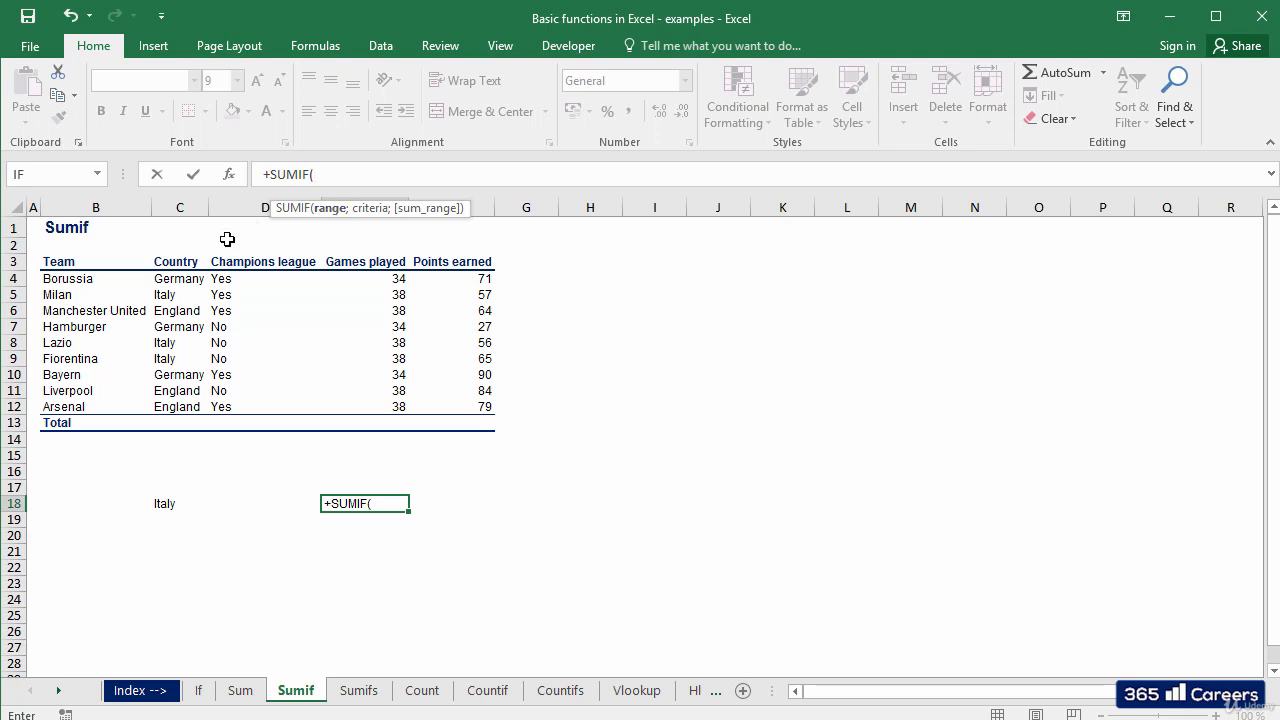
pyautogui.moveTo(186, 280); pyautogui.dragTo(186, 404)
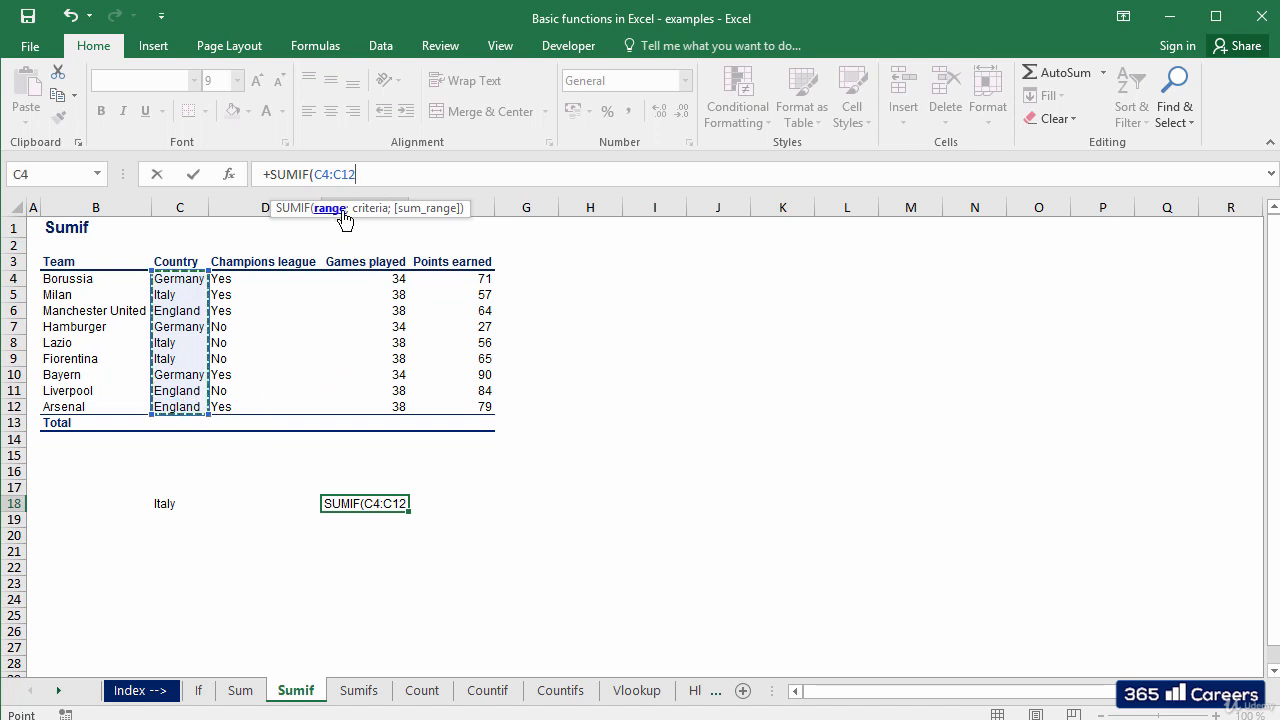
pyautogui.write(';')
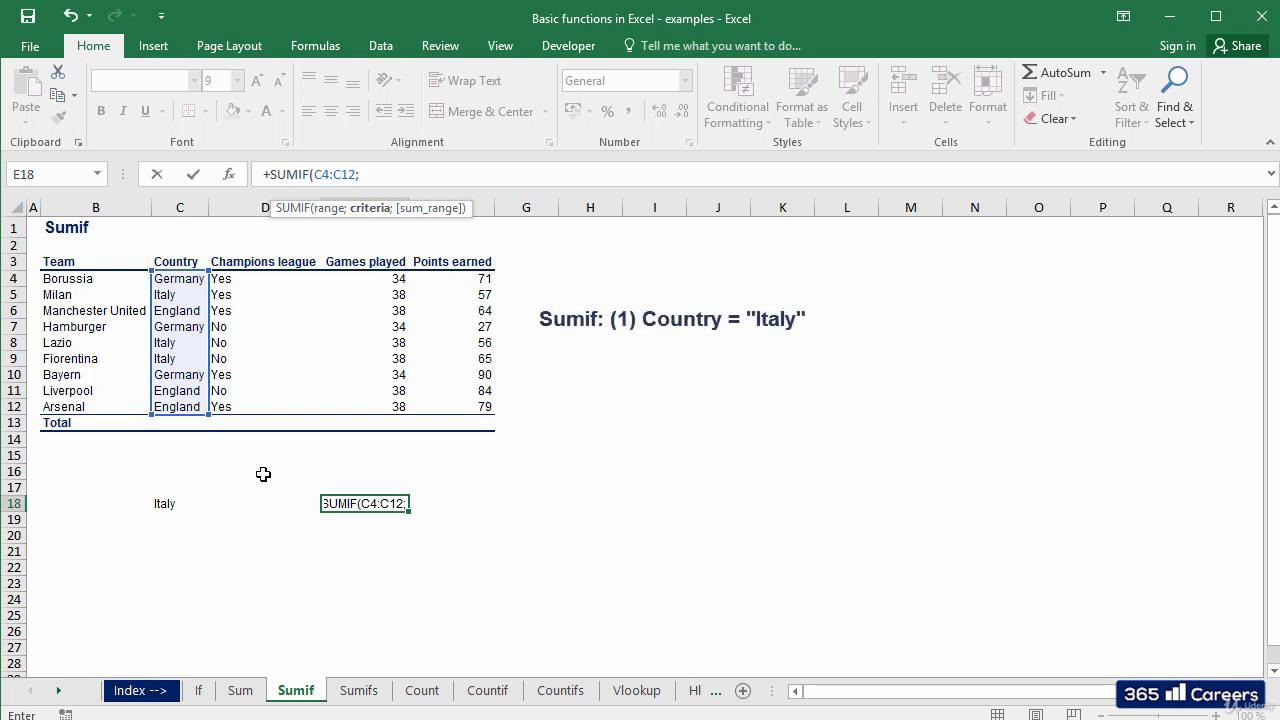
pyautogui.click(168, 503)
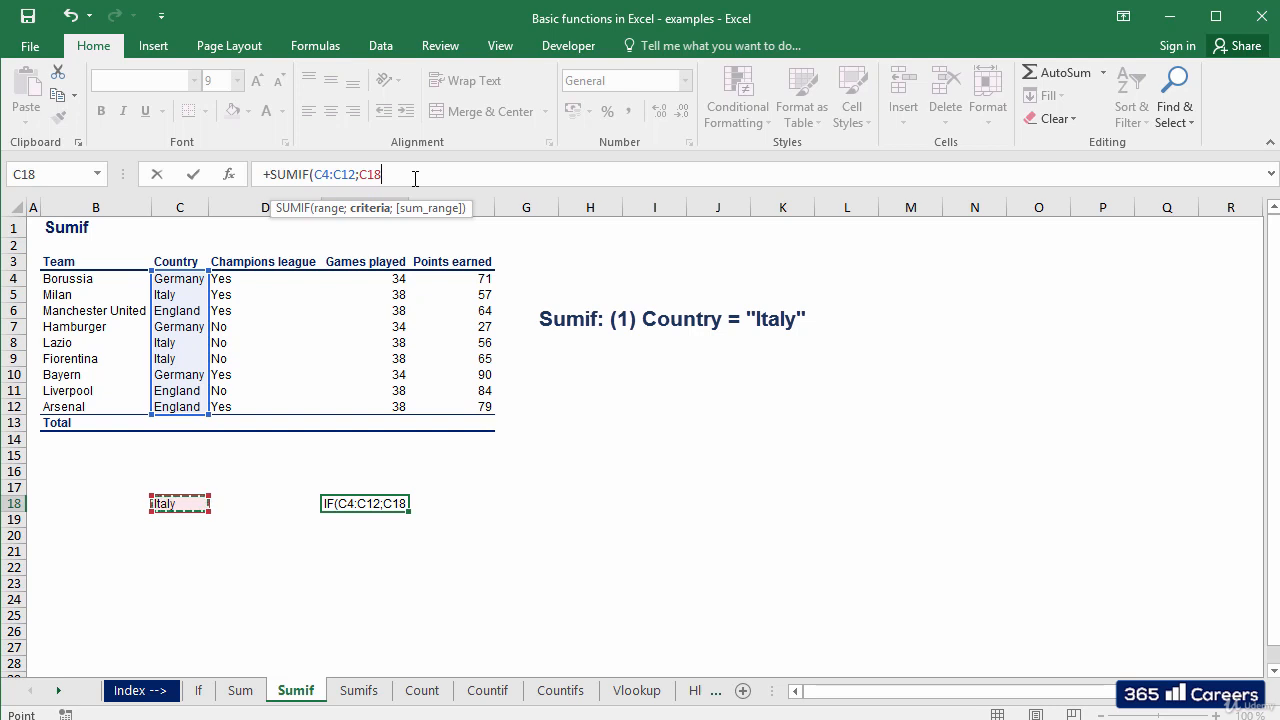
pyautogui.write(';')
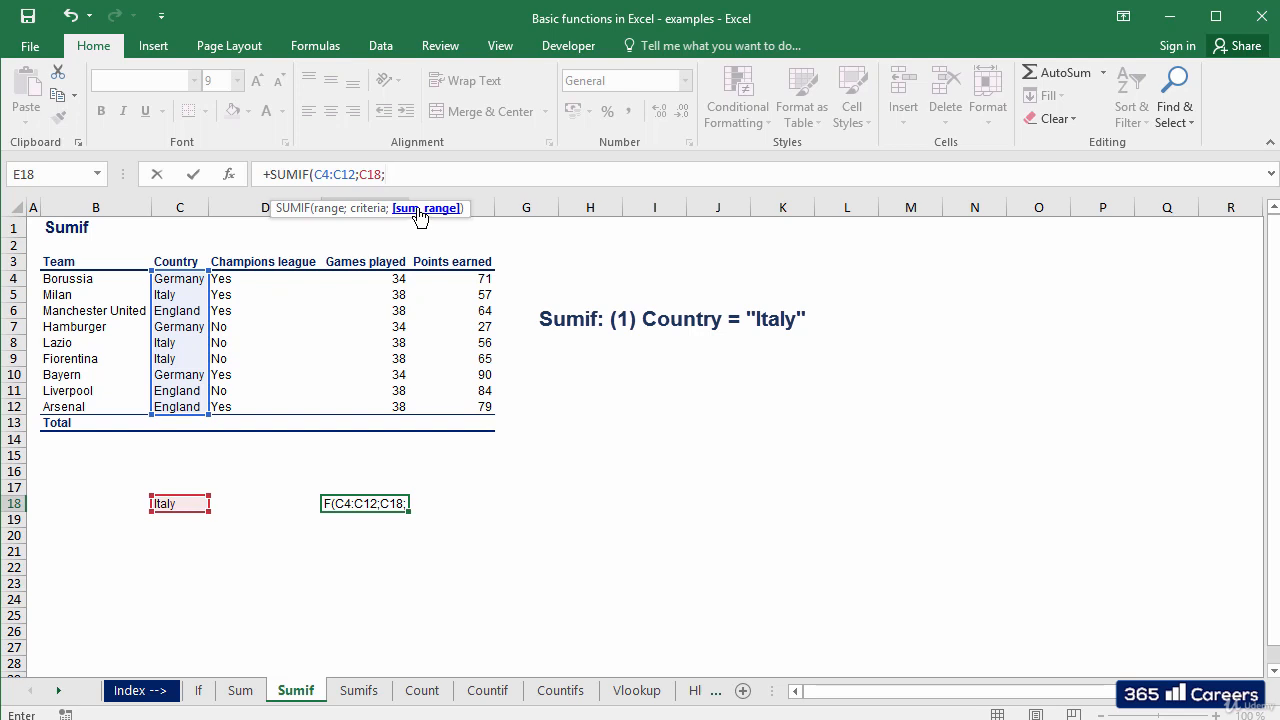
pyautogui.click(382, 279)
pyautogui.moveTo(382, 279); pyautogui.dragTo(370, 400)
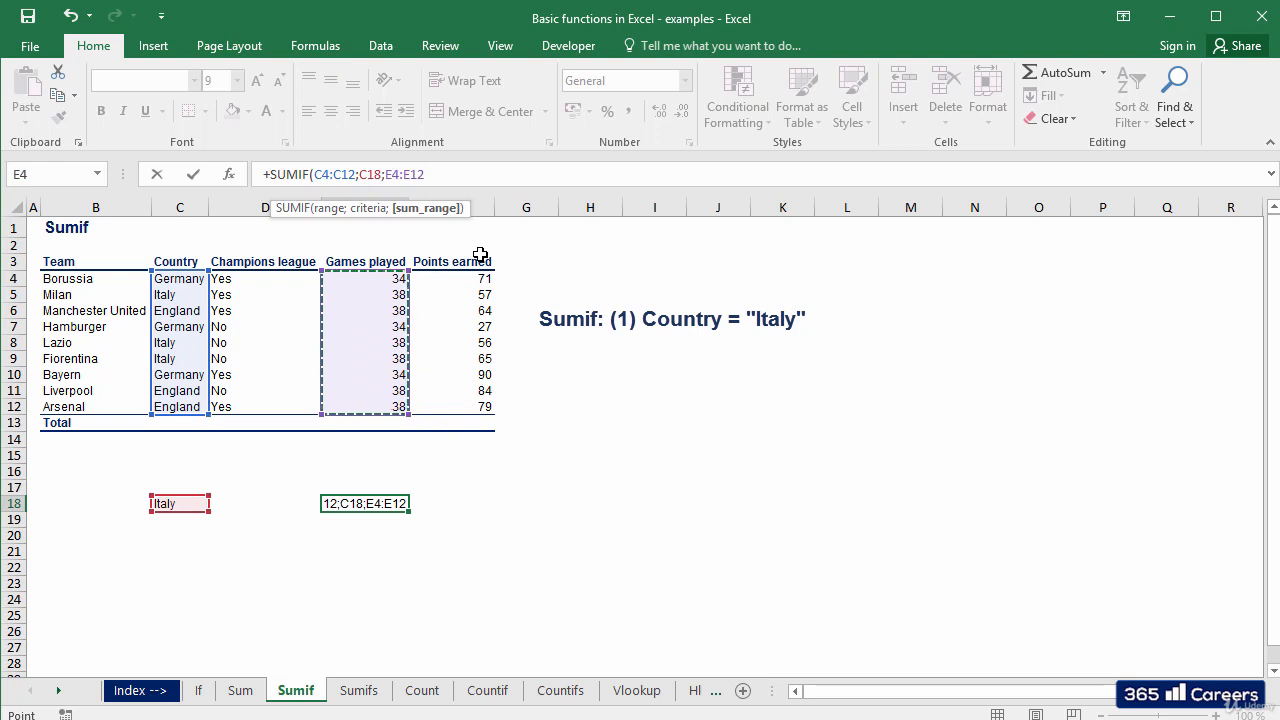
pyautogui.write(')')
pyautogui.click(433, 174)
pyautogui.hotkey('ctrl', 'Return')
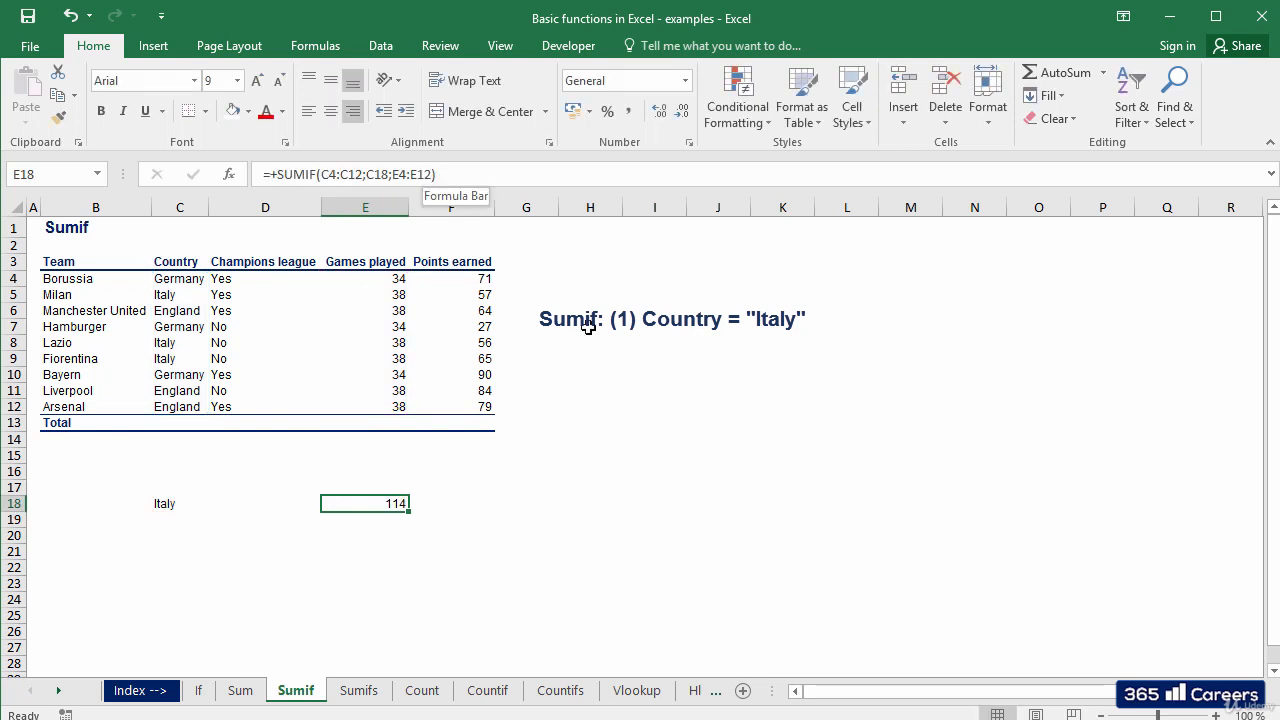
# Review the SUMIF formula and move to the Sumifs sheet
pyautogui.press('F2')
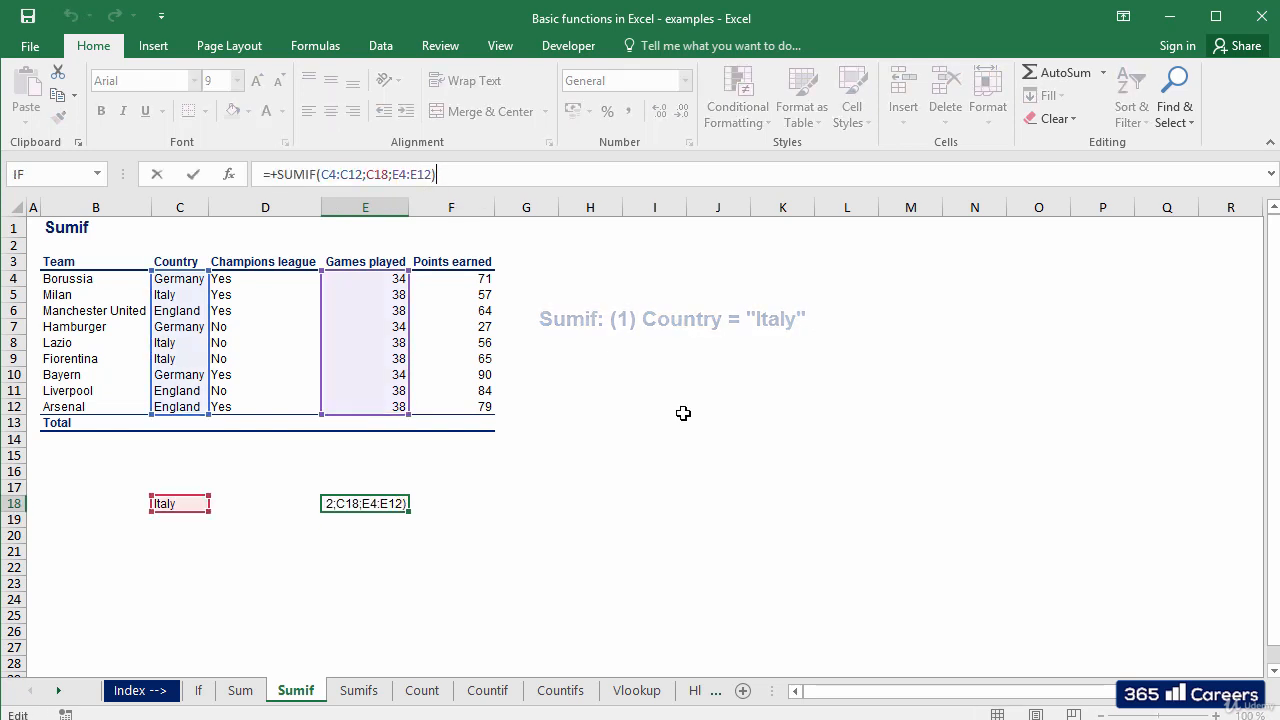
pyautogui.press('Escape')
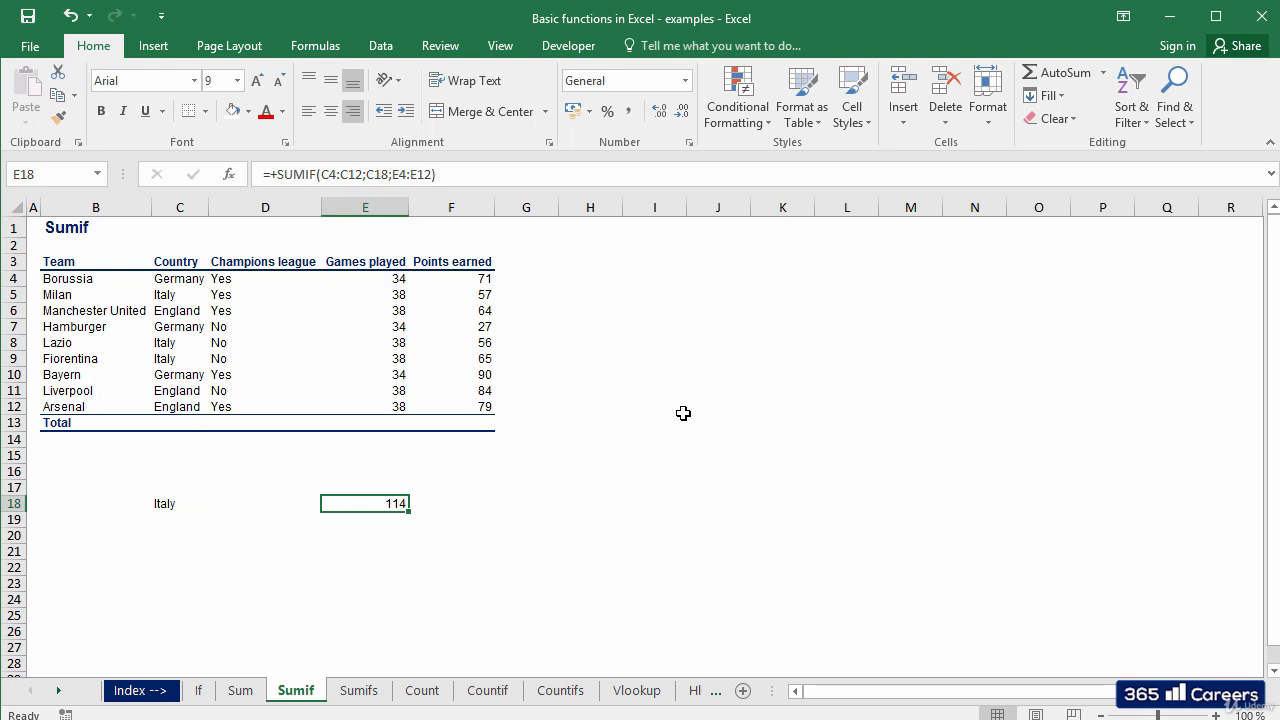
pyautogui.hotkey('ctrl', 'pagedown')
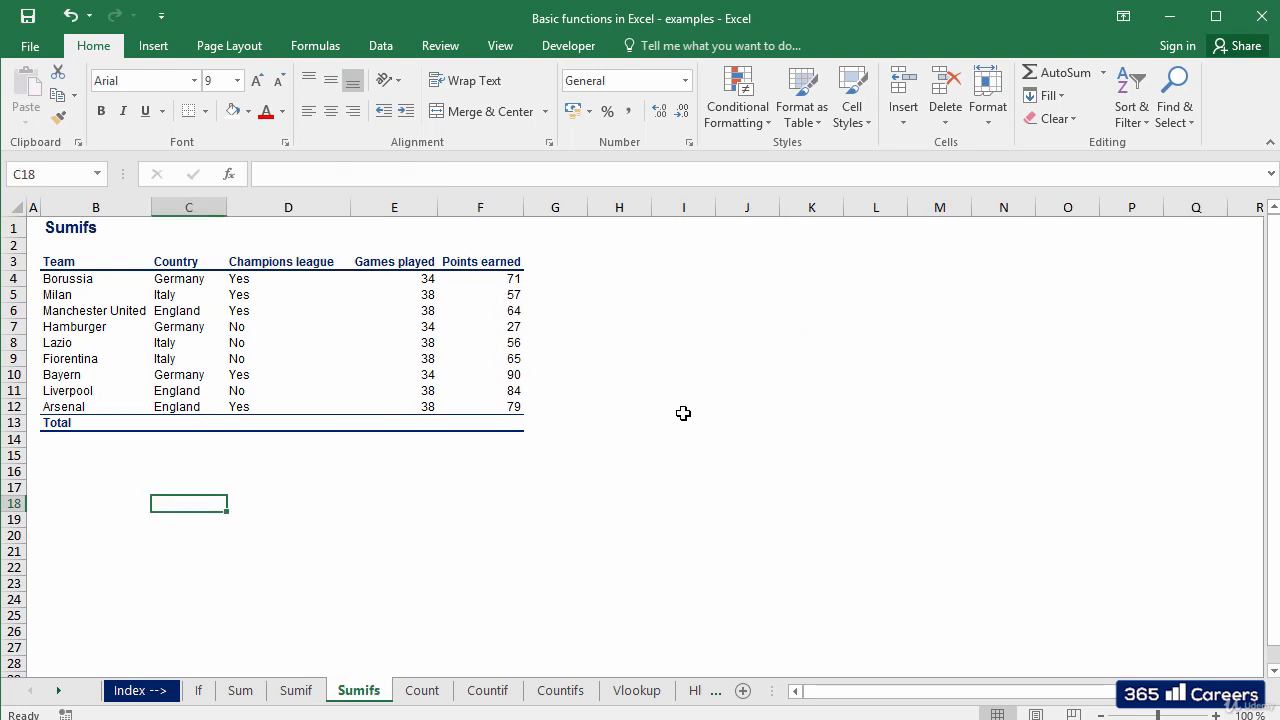
# Enter England in C16 as the country criterion
pyautogui.press('Up')
pyautogui.press('Up')
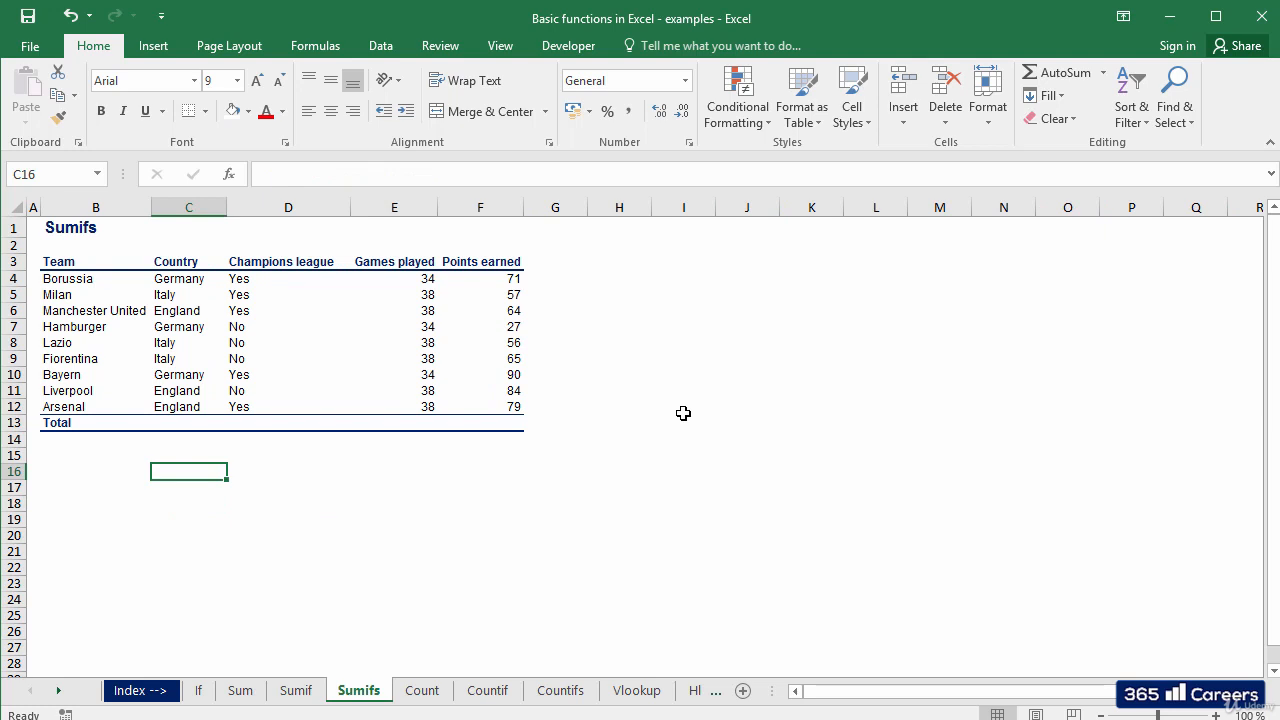
pyautogui.press('Right')
pyautogui.press('Right')
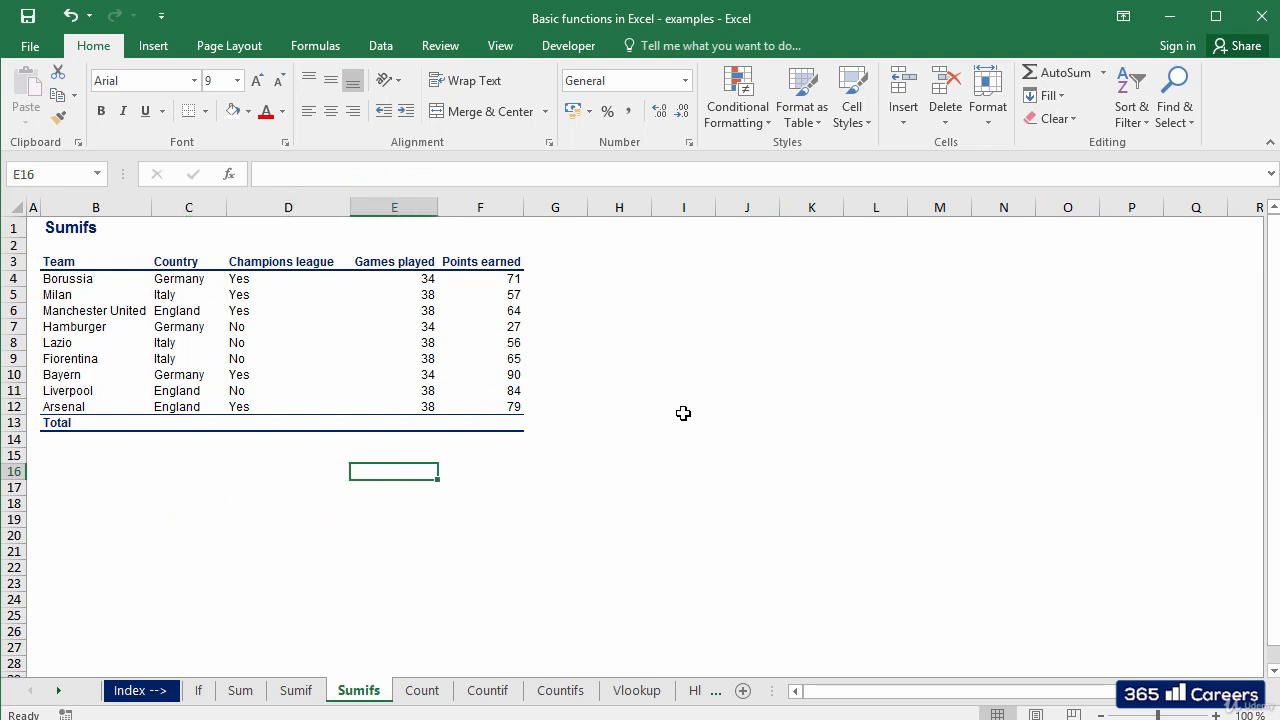
pyautogui.press('Right')
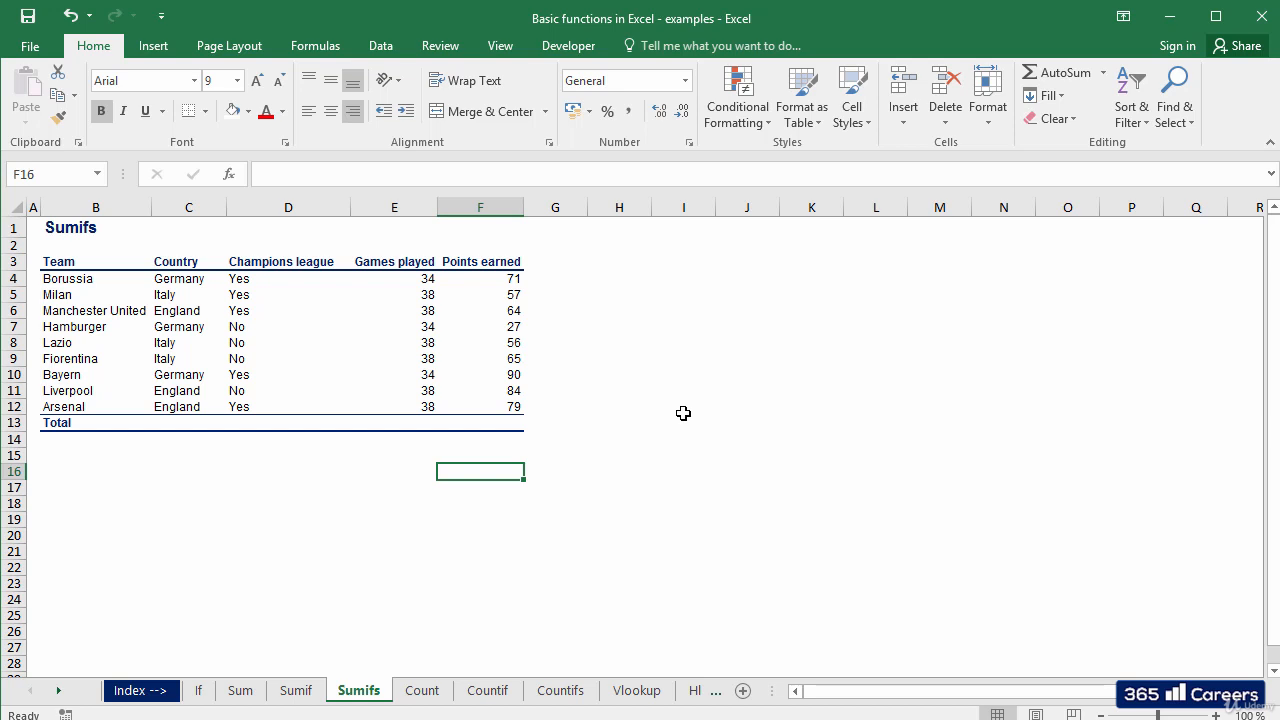
pyautogui.press('Left')
pyautogui.press('Left')
pyautogui.press('Left')
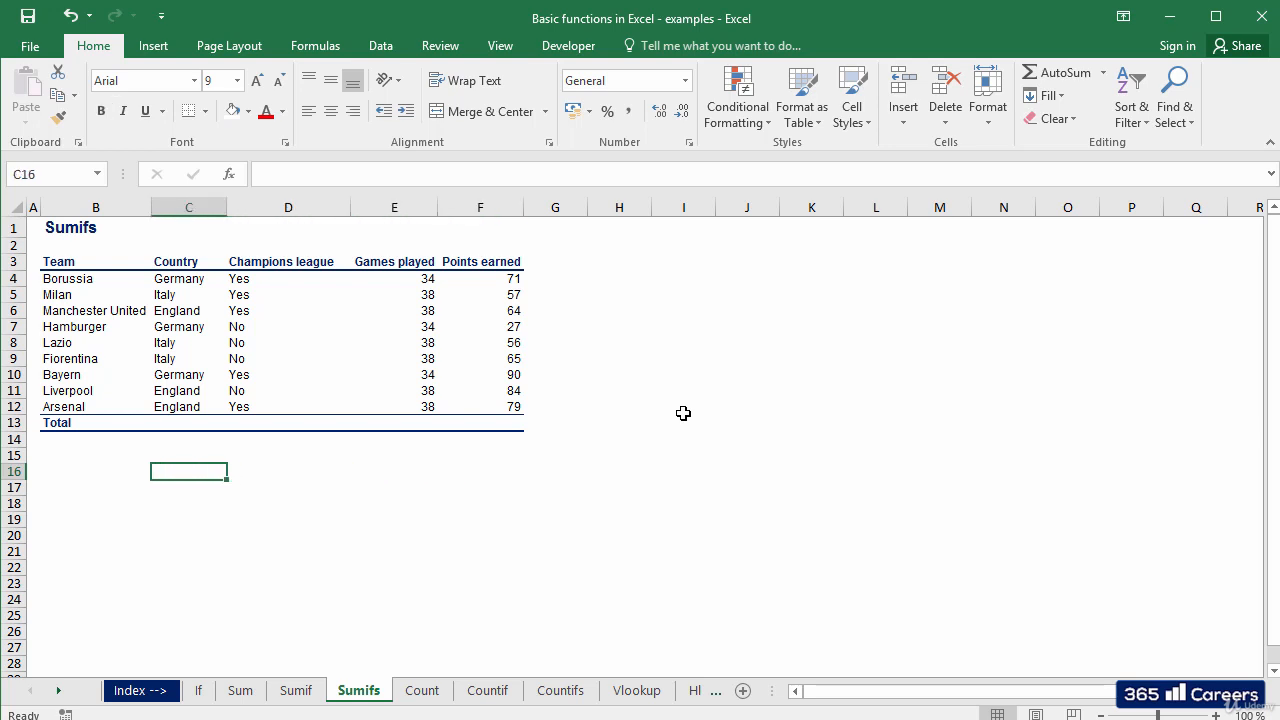
pyautogui.write('Ne')
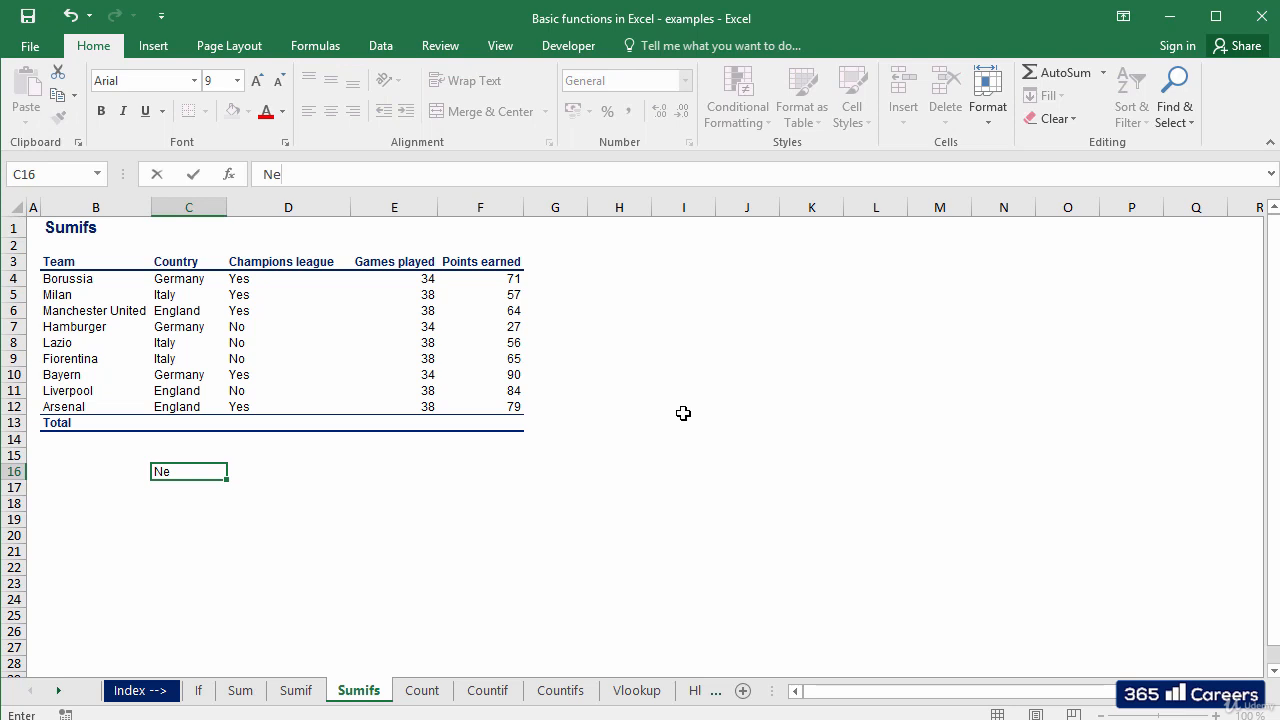
pyautogui.press('BackSpace')
pyautogui.press('BackSpace')
pyautogui.write('England')
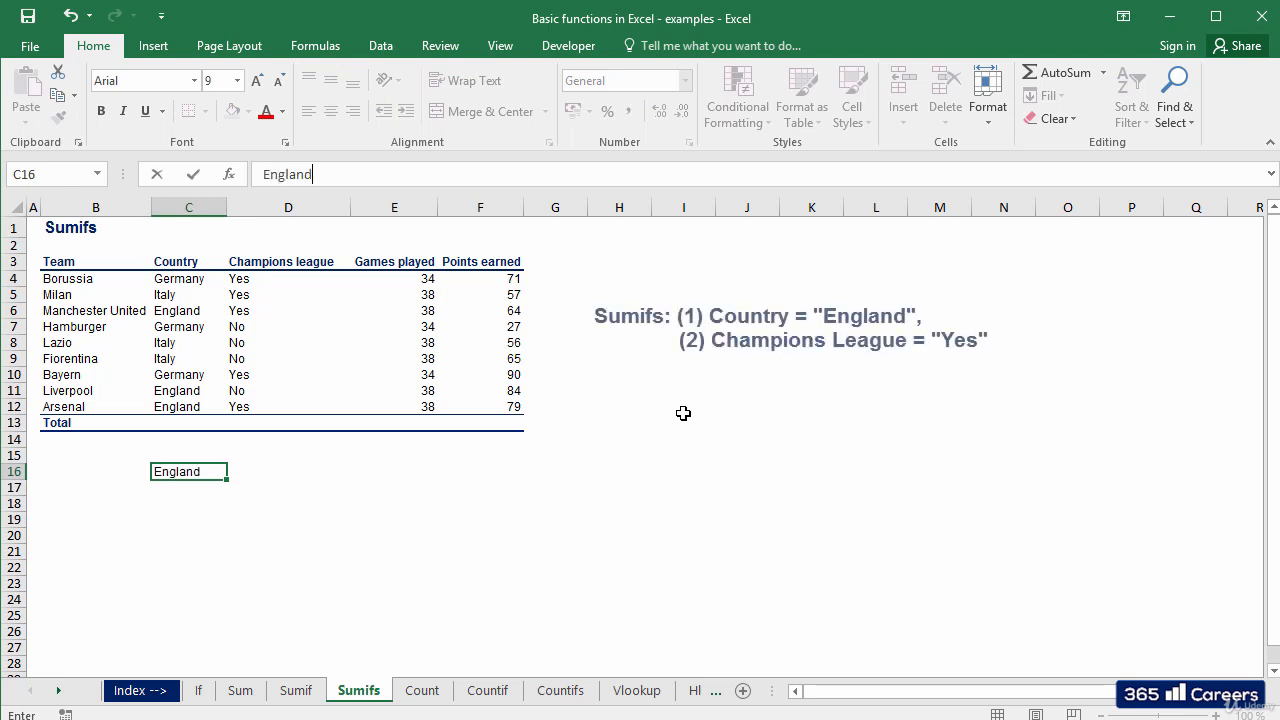
pyautogui.press('Tab')
# Enter Yes in D16 as the Champions league criterion, then go to F16
pyautogui.write('Yes')
pyautogui.press('Tab')
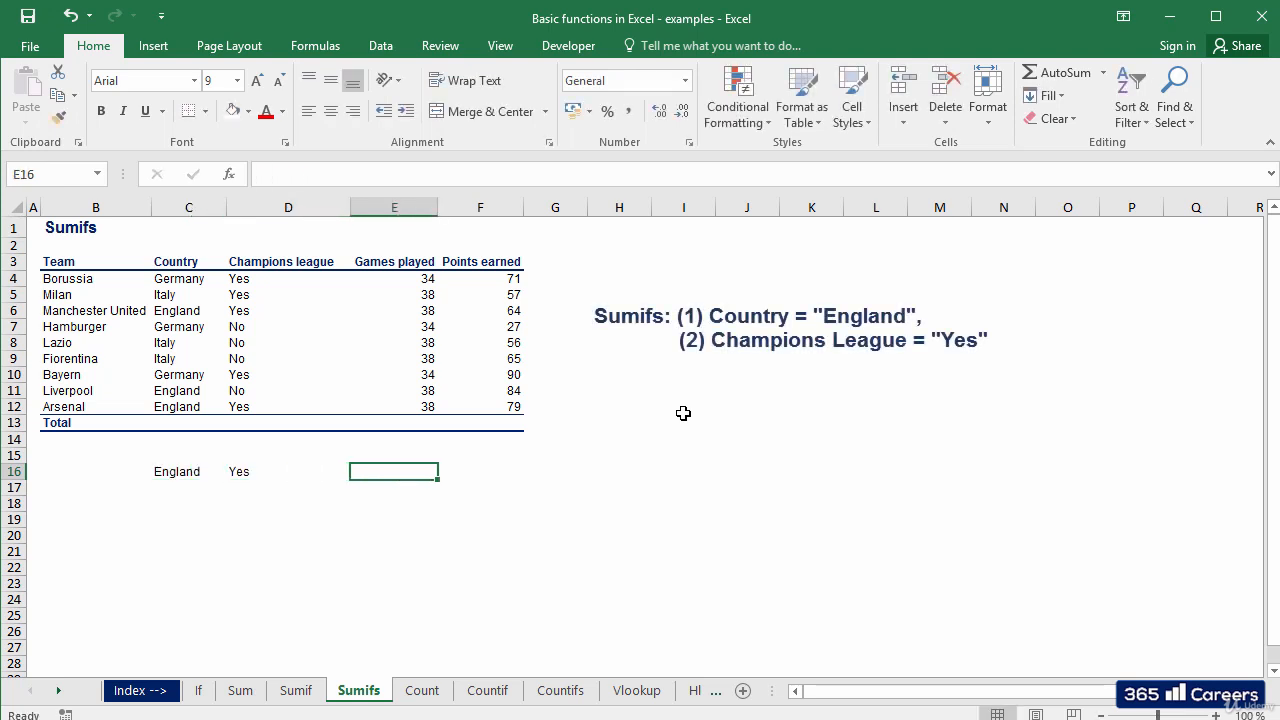
pyautogui.press('Left')
pyautogui.press('Left')
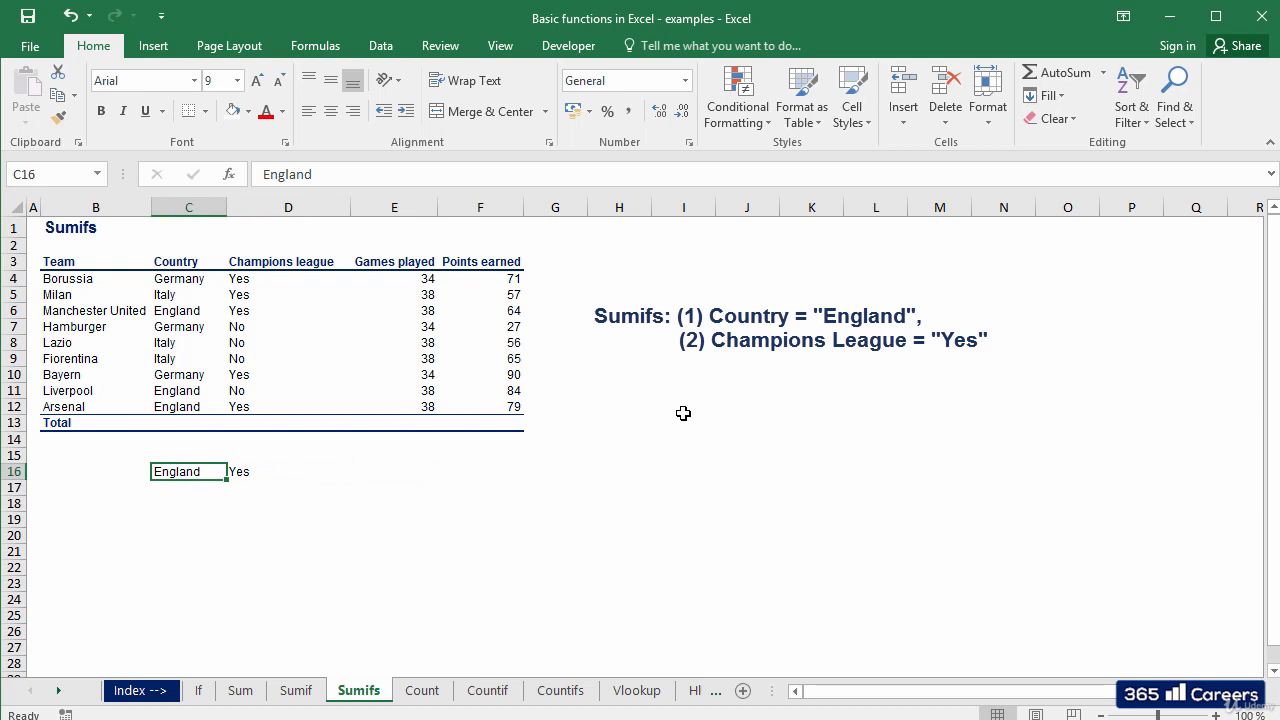
pyautogui.press('Right')
pyautogui.press('Up')
pyautogui.press('Up')
pyautogui.press('Up')
pyautogui.press('Up')
pyautogui.press('Up')
pyautogui.press('Up')
pyautogui.press('Up')
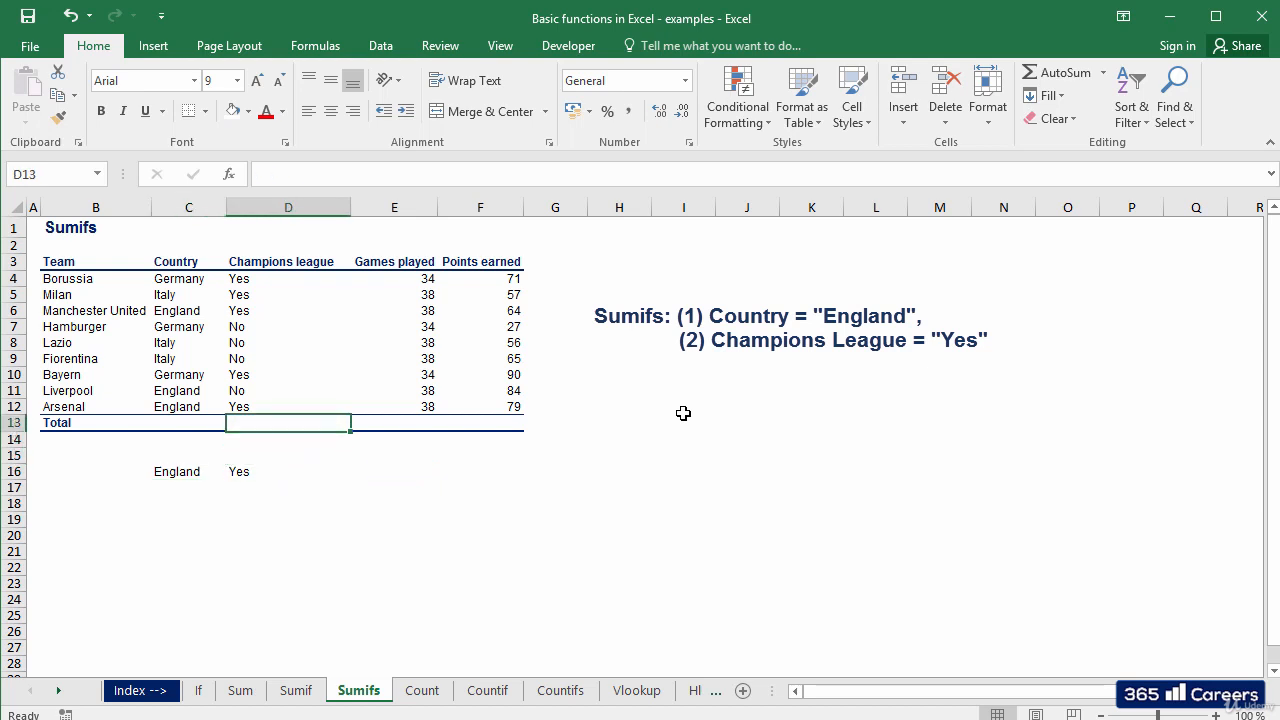
pyautogui.press('Down')
pyautogui.press('Down')
pyautogui.press('Down')
pyautogui.press('Down')
pyautogui.press('Down')
pyautogui.press('Down')
pyautogui.press('Down')
pyautogui.press('Down')
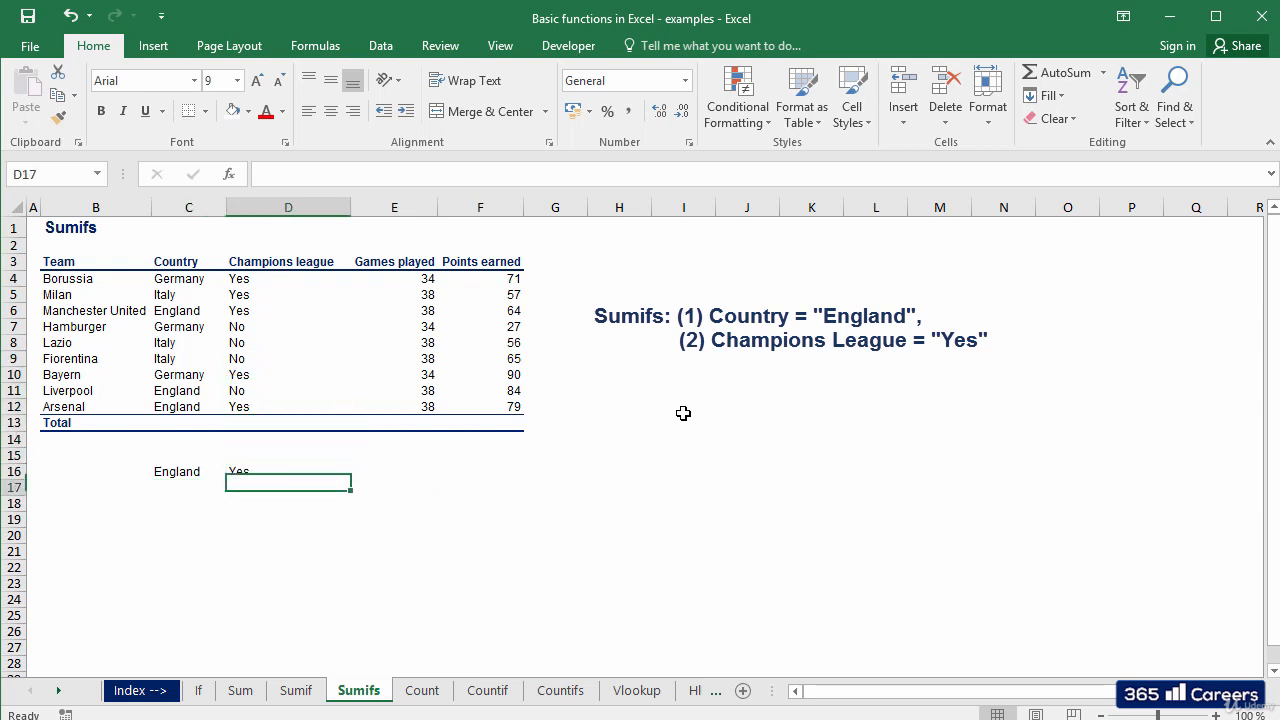
pyautogui.press('Up')
pyautogui.press('Right')
pyautogui.press('Right')
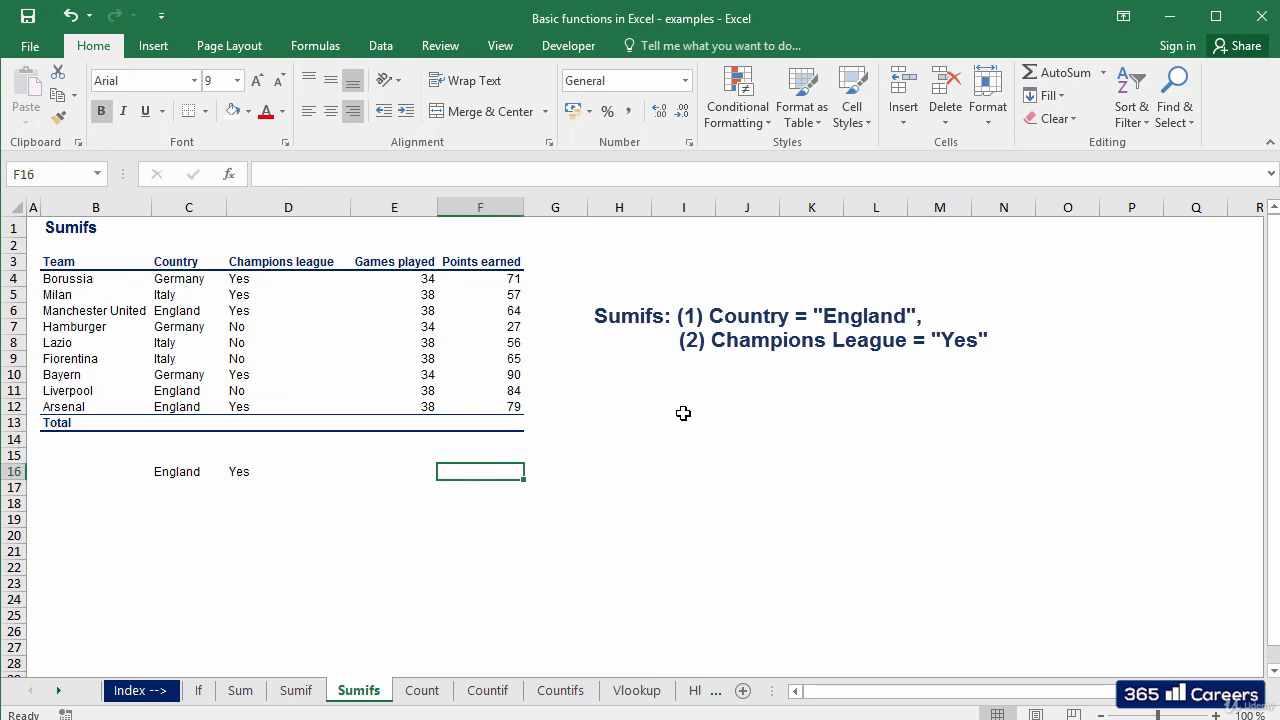
# Start =+SUMIFS in F16 with sum range F4:F12 and criterion C4:C12 equal to C16
pyautogui.write('+SUMIFS(')
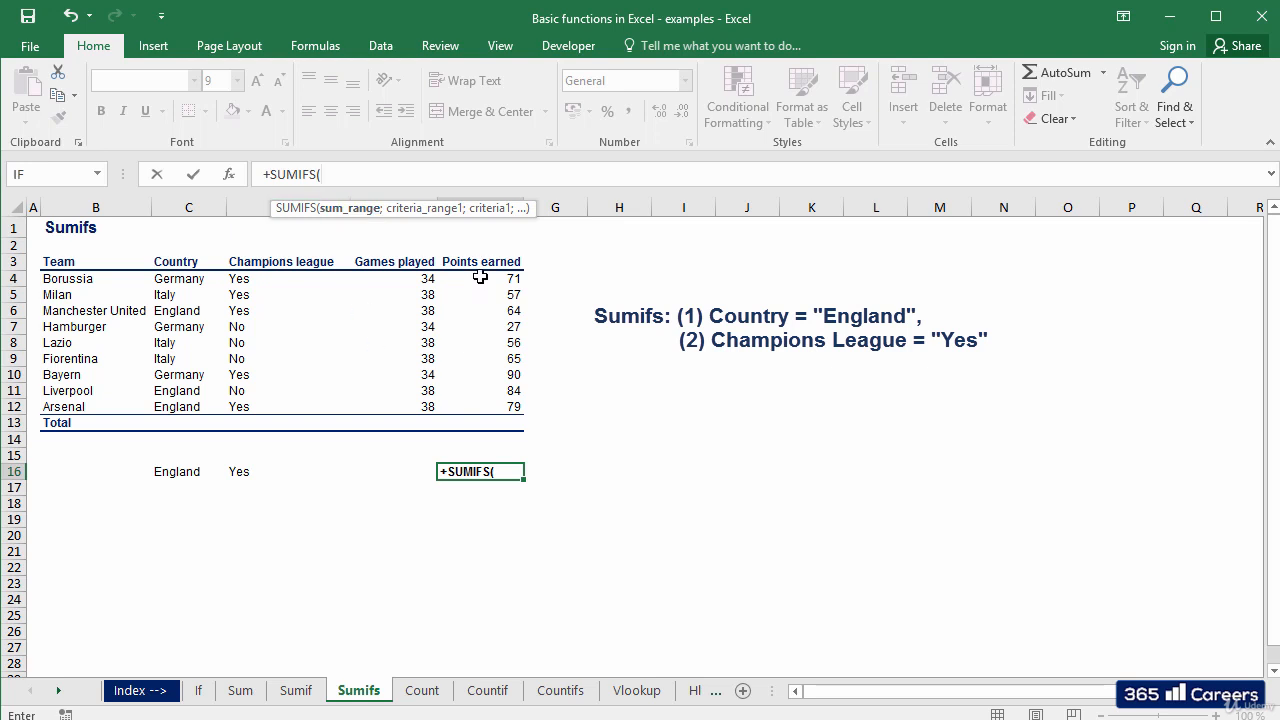
pyautogui.moveTo(480, 274); pyautogui.dragTo(481, 404)
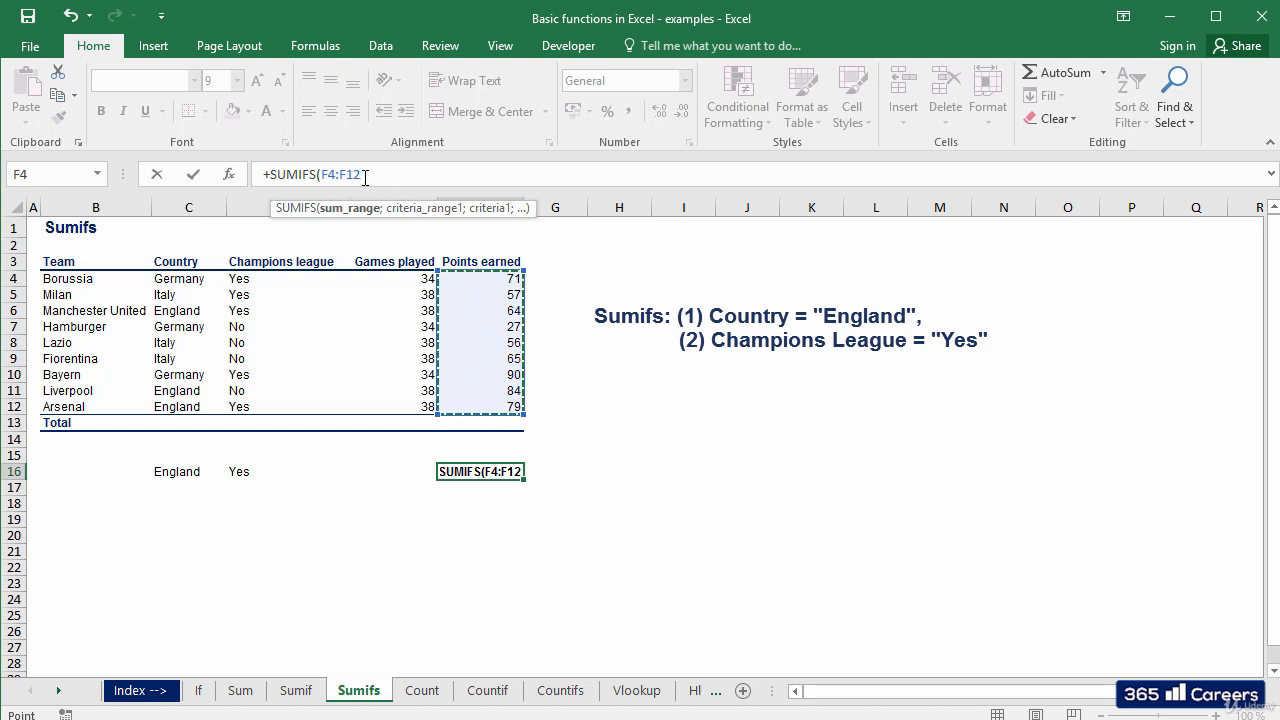
pyautogui.write(';')
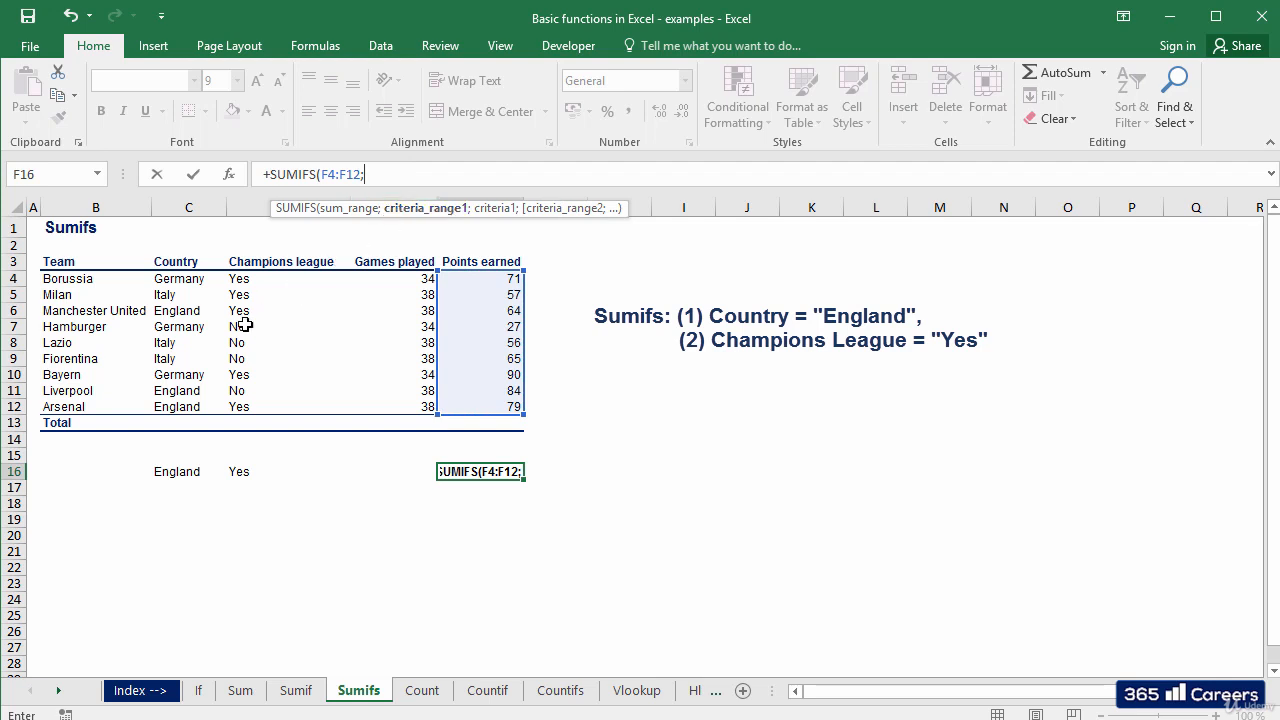
pyautogui.moveTo(178, 280); pyautogui.dragTo(190, 408)
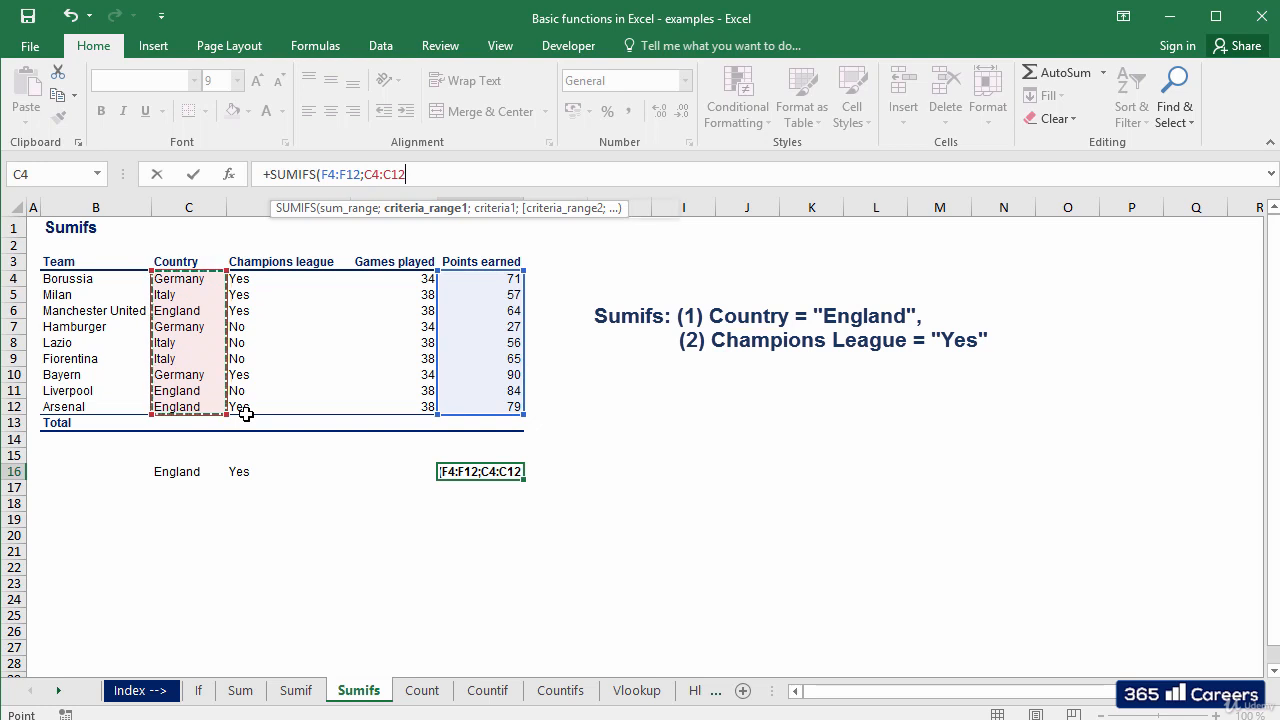
pyautogui.write(';')
pyautogui.click(178, 470)
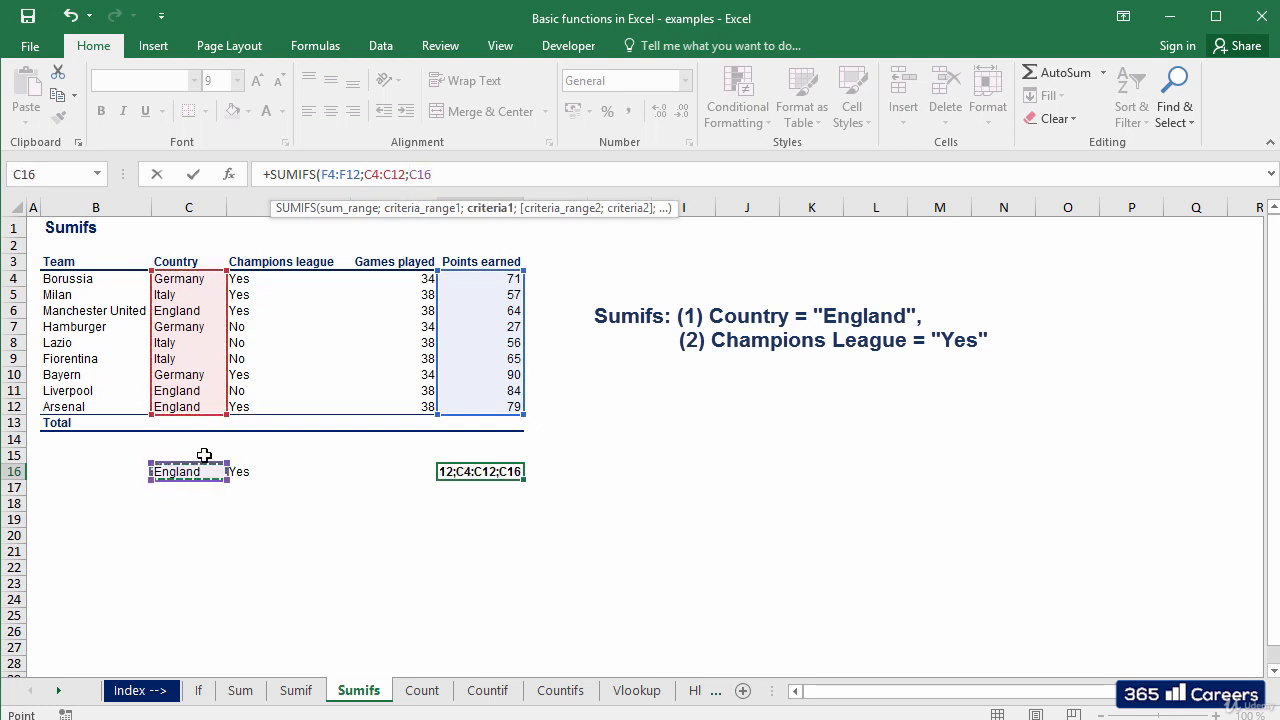
pyautogui.write(';')
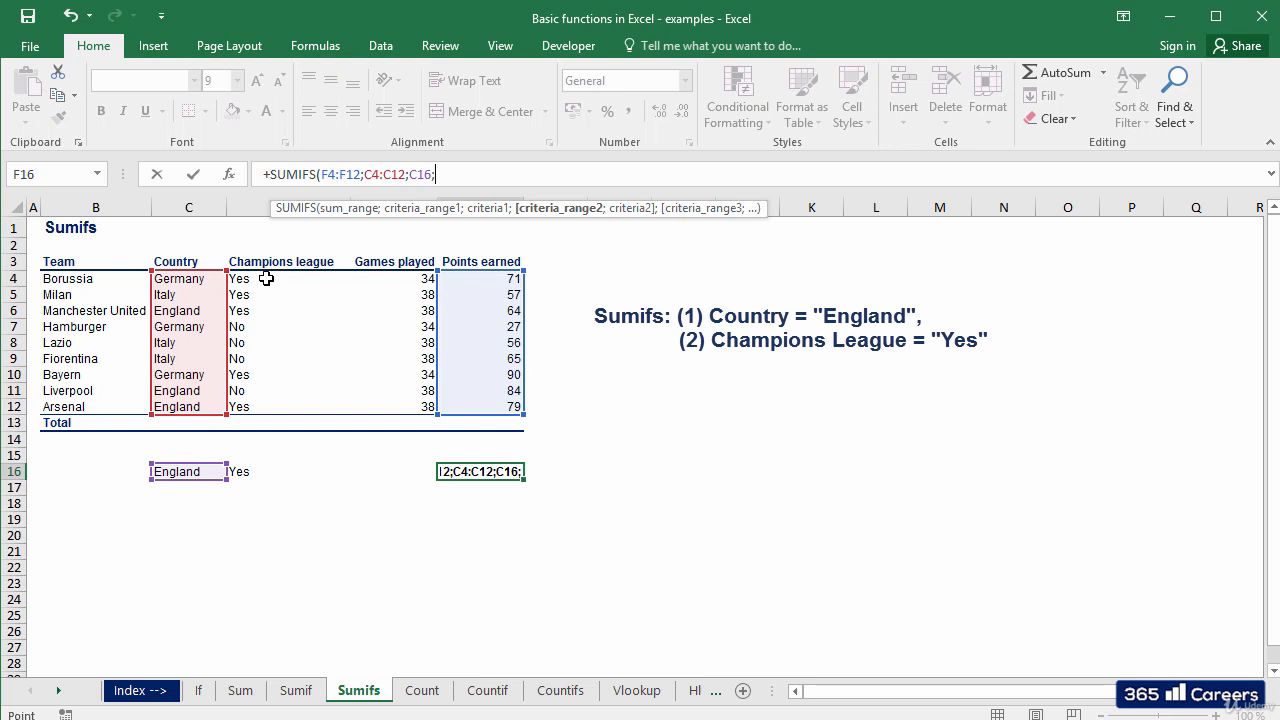
# Add criterion D4:D12 equal to D16 and commit, giving 143 points
pyautogui.moveTo(266, 279); pyautogui.dragTo(264, 407)
pyautogui.write(';')
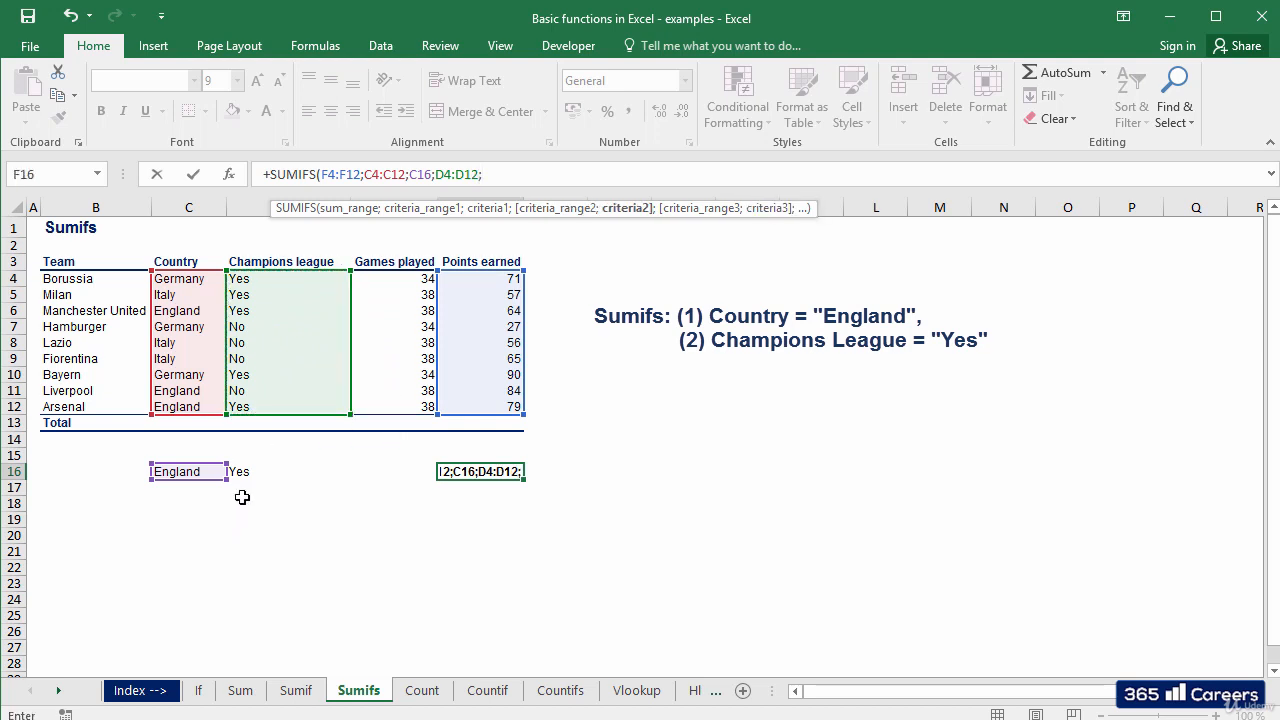
pyautogui.click(246, 471)
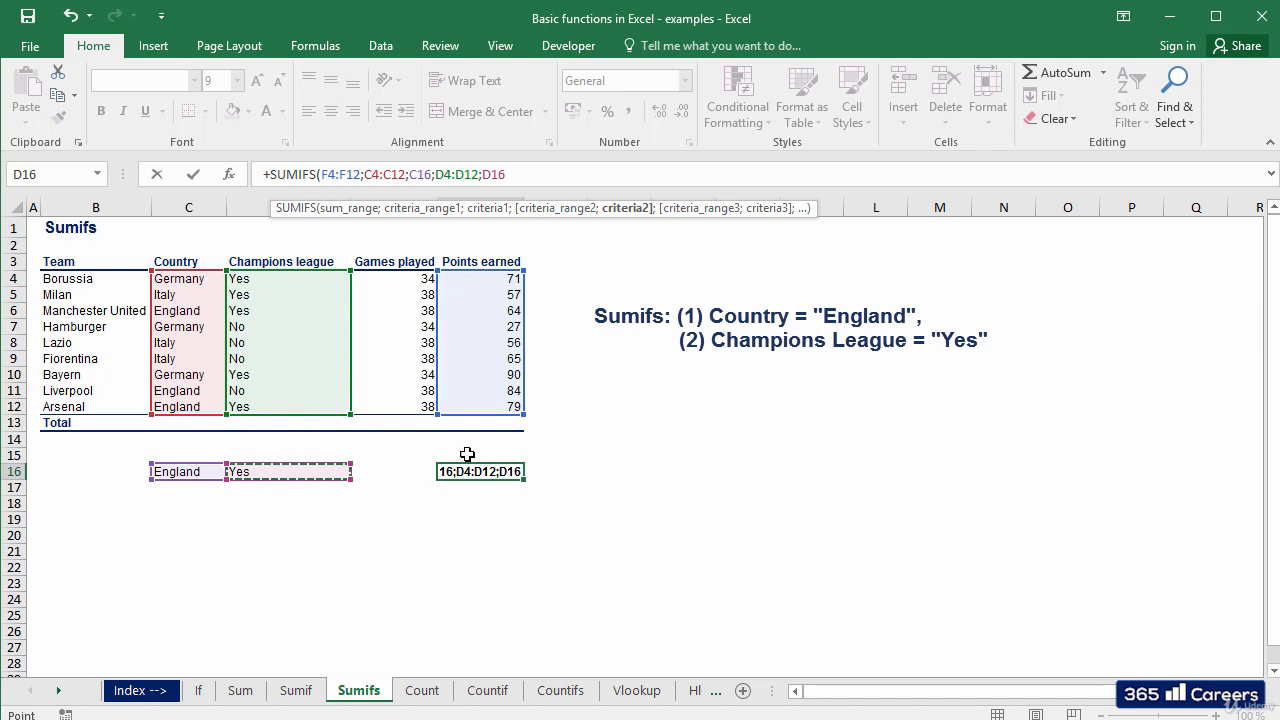
pyautogui.write(')')
pyautogui.press('Return')
pyautogui.press('Up')
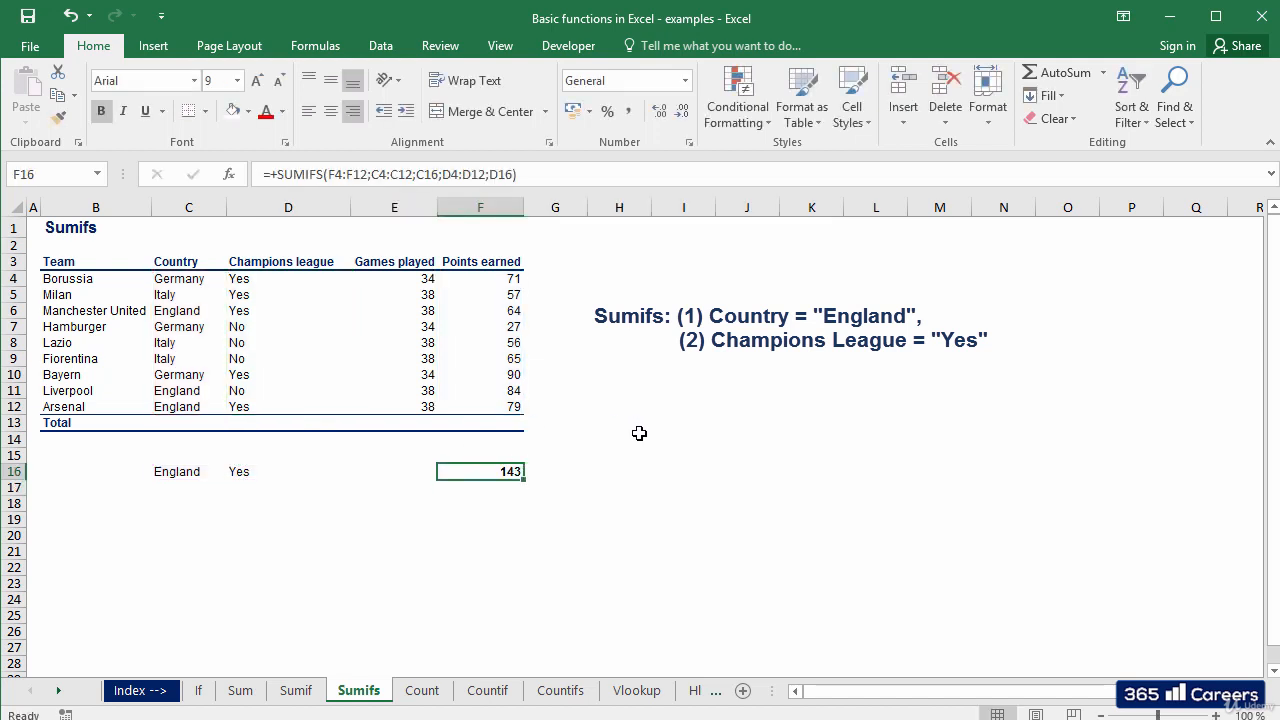
pyautogui.press('F2')
pyautogui.press('Escape')
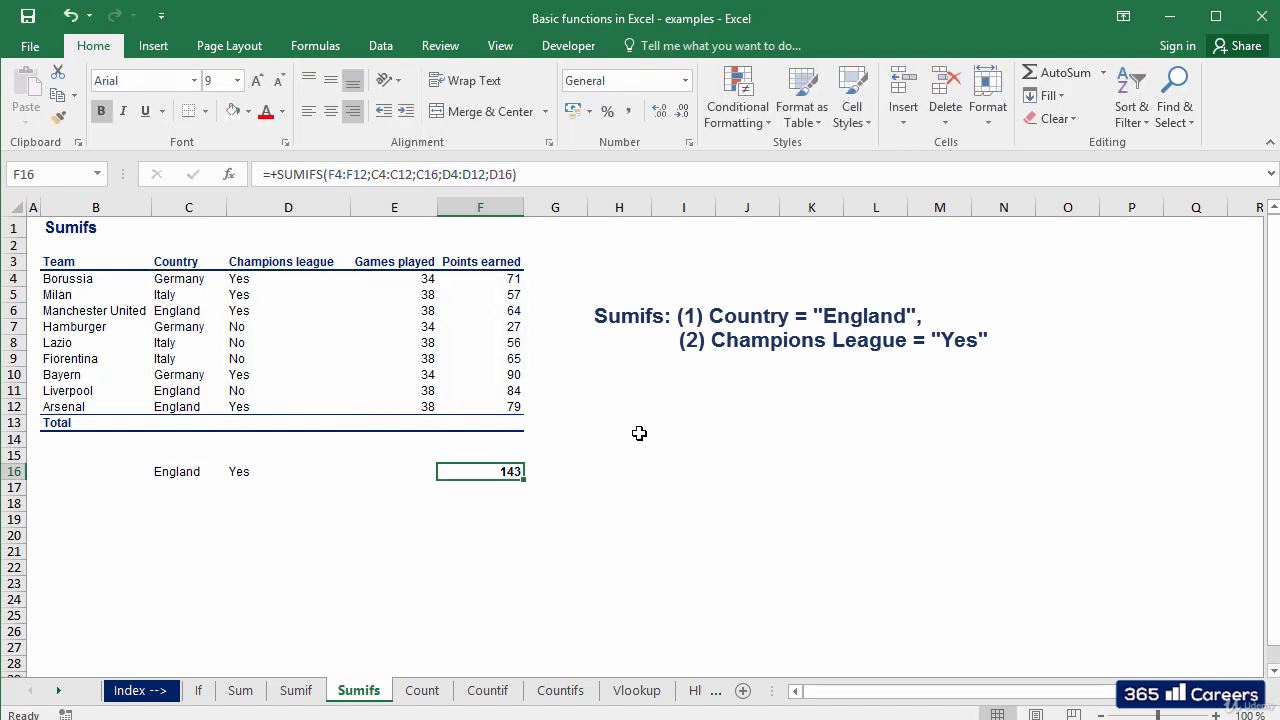